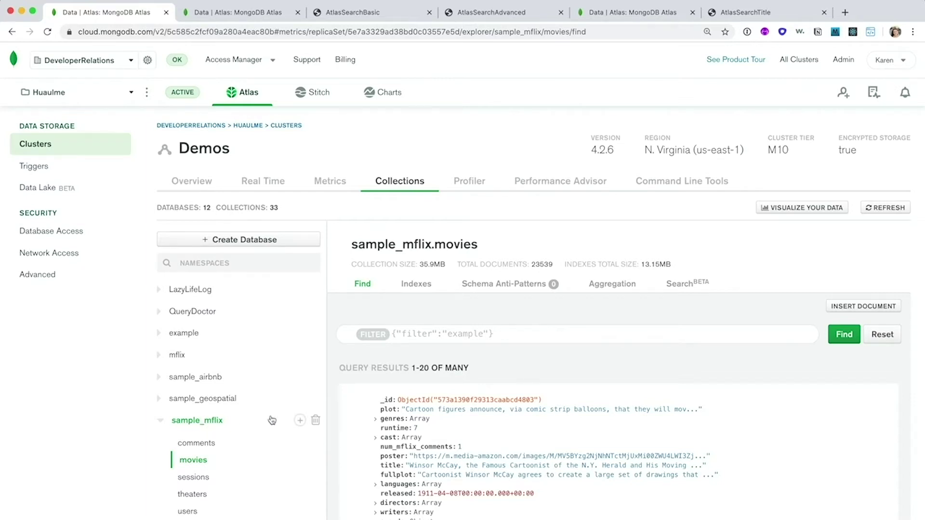
{"action": "scroll", "coordinate": [488, 444], "scroll_direction": "down", "scroll_amount": 2}
{"action": "scroll", "coordinate": [489, 443], "scroll_direction": "down", "scroll_amount": 2}
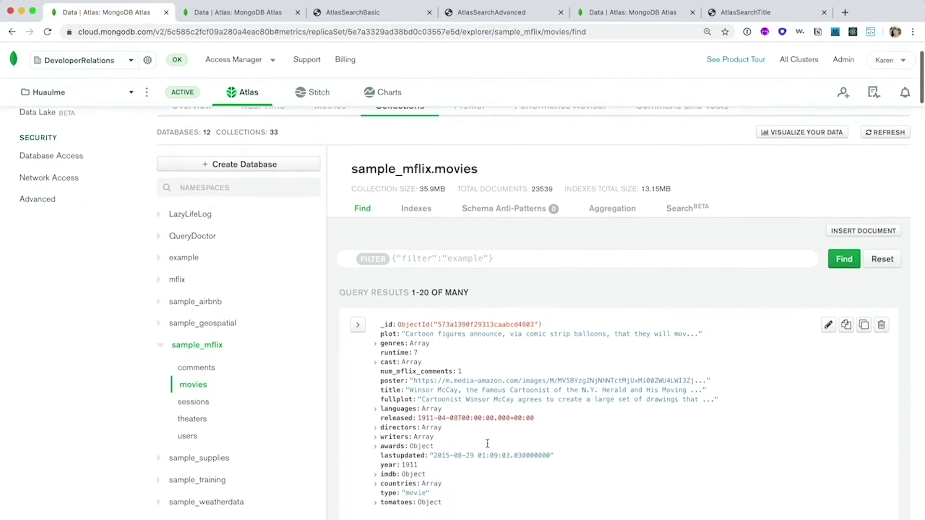
{"action": "scroll", "coordinate": [488, 444], "scroll_direction": "down", "scroll_amount": 2}
{"action": "scroll", "coordinate": [488, 444], "scroll_direction": "down", "scroll_amount": 2}
{"action": "scroll", "coordinate": [488, 444], "scroll_direction": "down", "scroll_amount": 1}
{"action": "scroll", "coordinate": [488, 447], "scroll_direction": "down", "scroll_amount": 1}
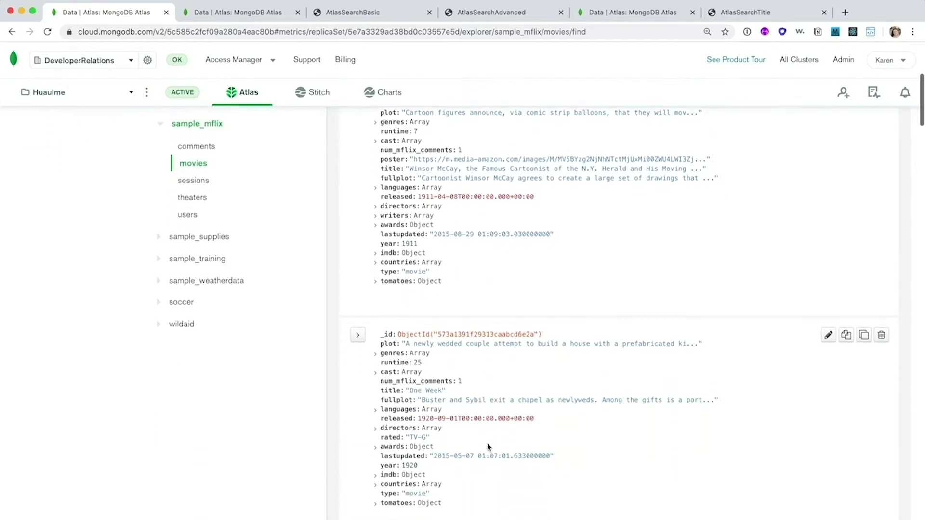
{"action": "scroll", "coordinate": [488, 447], "scroll_direction": "up", "scroll_amount": 2}
{"action": "scroll", "coordinate": [488, 448], "scroll_direction": "up", "scroll_amount": 2}
{"action": "scroll", "coordinate": [488, 447], "scroll_direction": "up", "scroll_amount": 2}
{"action": "scroll", "coordinate": [488, 447], "scroll_direction": "up", "scroll_amount": 1}
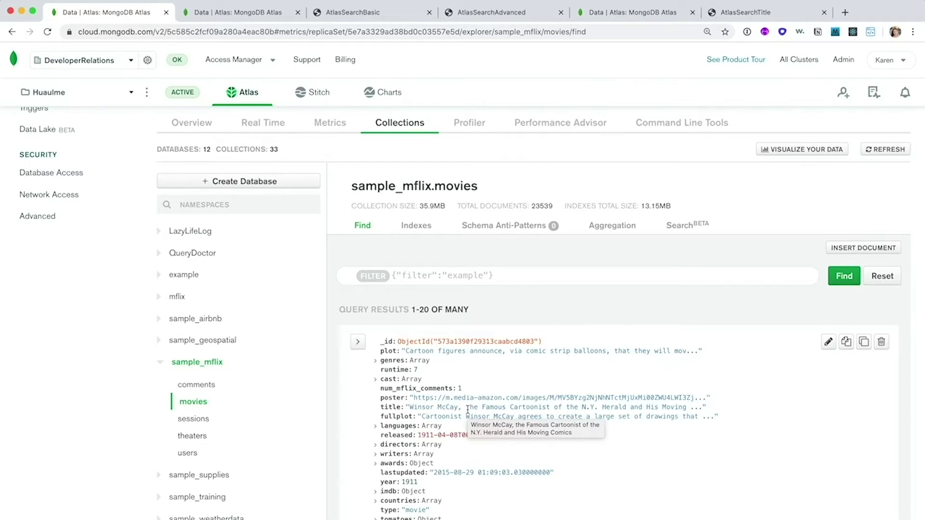
Step: Open the Search tab of the sample_mflix.movies collection to reach Atlas Search
{"action": "left_click", "coordinate": [680, 224]}
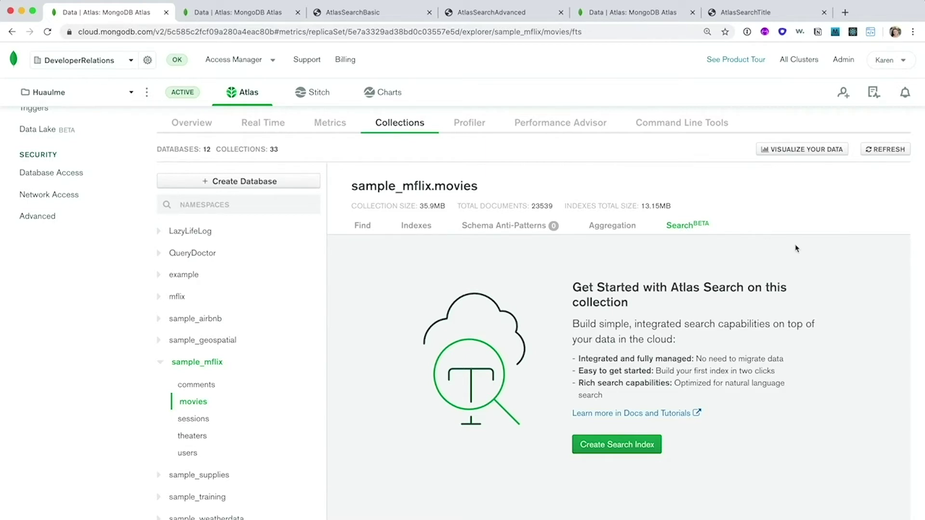
Step: Create a search index with the default dynamic mapping and dismiss the confirmation
{"action": "left_click", "coordinate": [617, 445]}
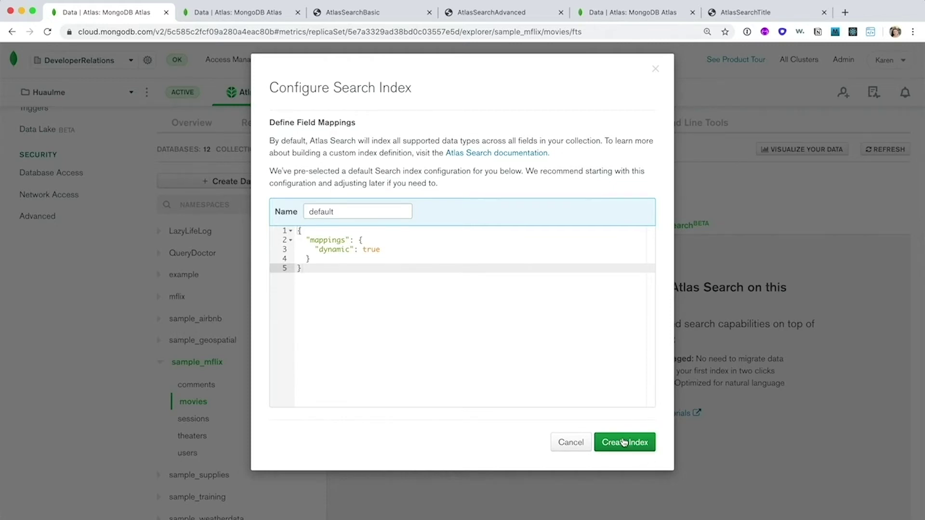
{"action": "left_click", "coordinate": [624, 442]}
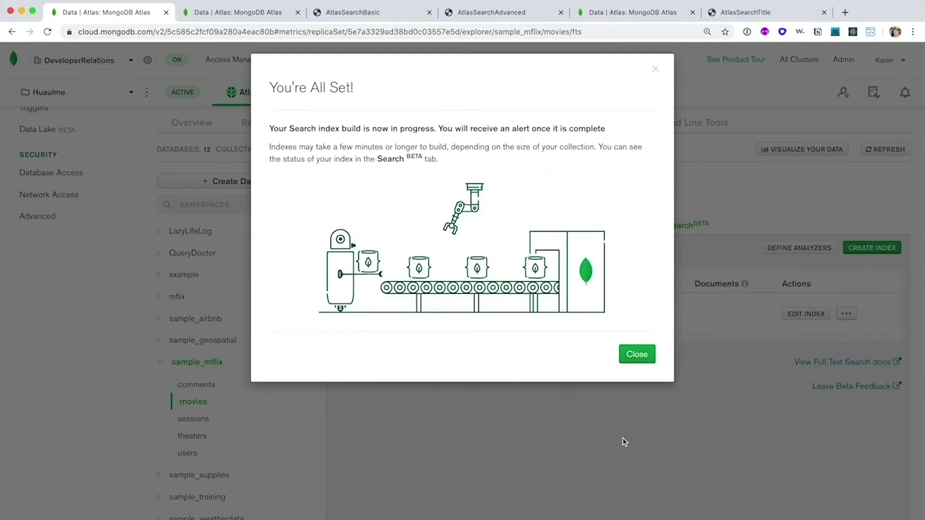
{"action": "left_click", "coordinate": [637, 354]}
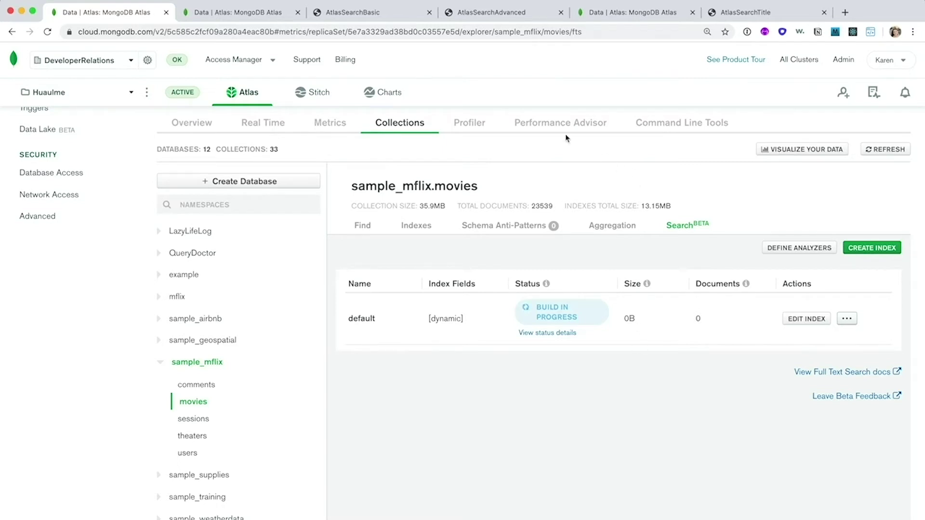
{"action": "left_click", "coordinate": [252, 13]}
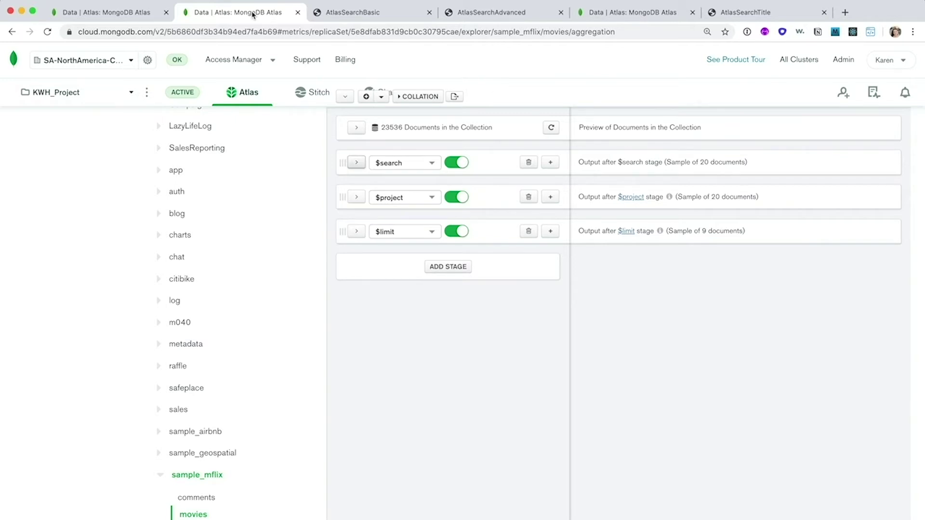
Step: Expand the $search and $project stages to show their code and output previews
{"action": "left_click", "coordinate": [355, 162]}
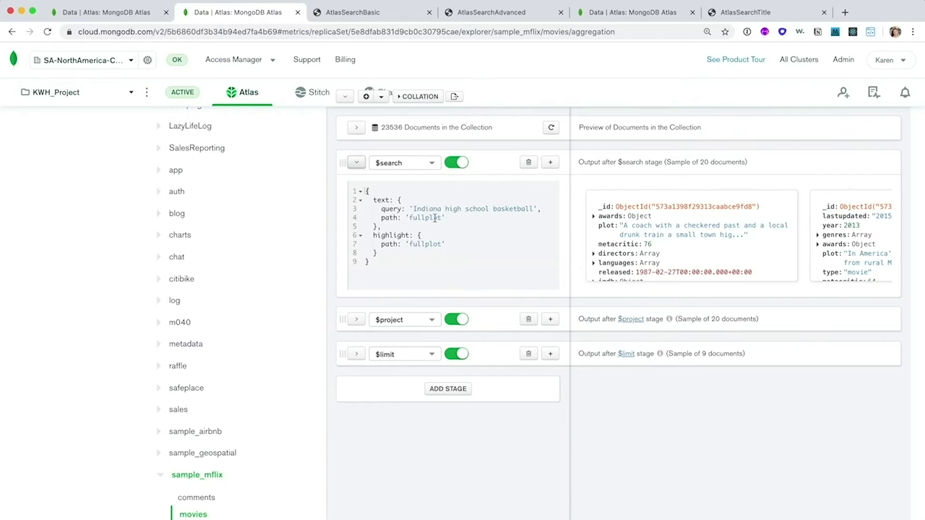
{"action": "left_click", "coordinate": [356, 319]}
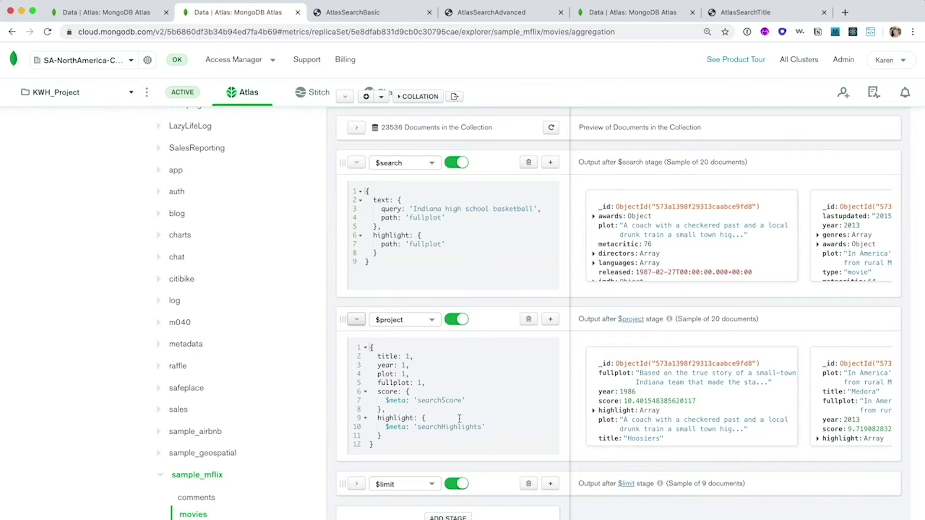
{"action": "scroll", "coordinate": [704, 442], "scroll_direction": "right", "scroll_amount": 2}
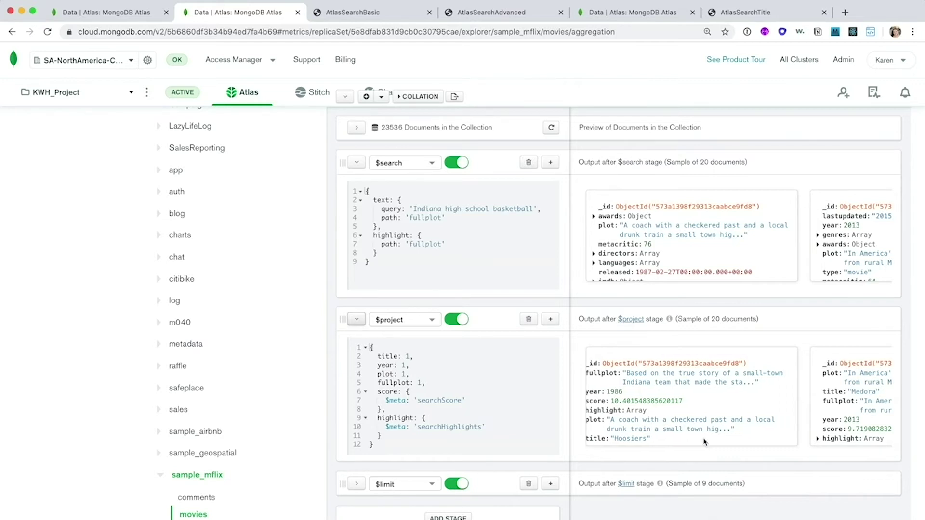
{"action": "scroll", "coordinate": [705, 443], "scroll_direction": "right", "scroll_amount": 2}
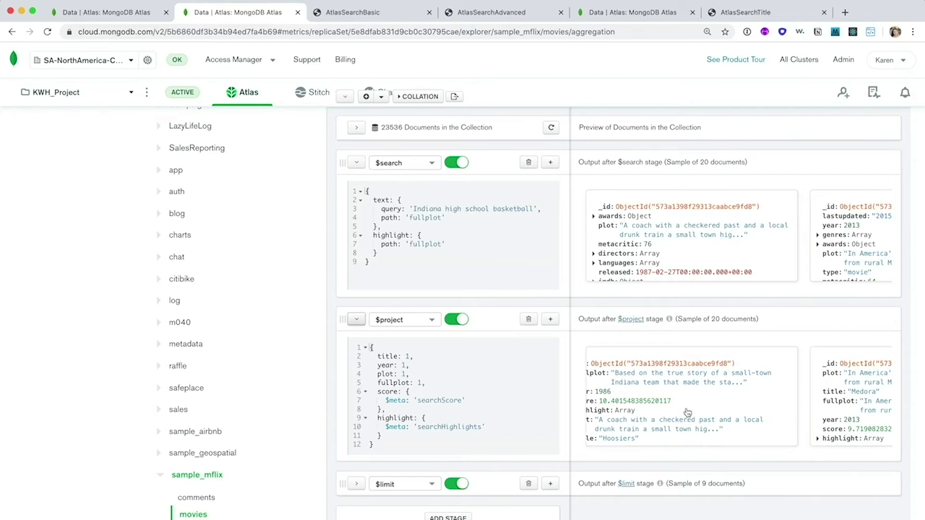
{"action": "scroll", "coordinate": [744, 409], "scroll_direction": "right", "scroll_amount": 3}
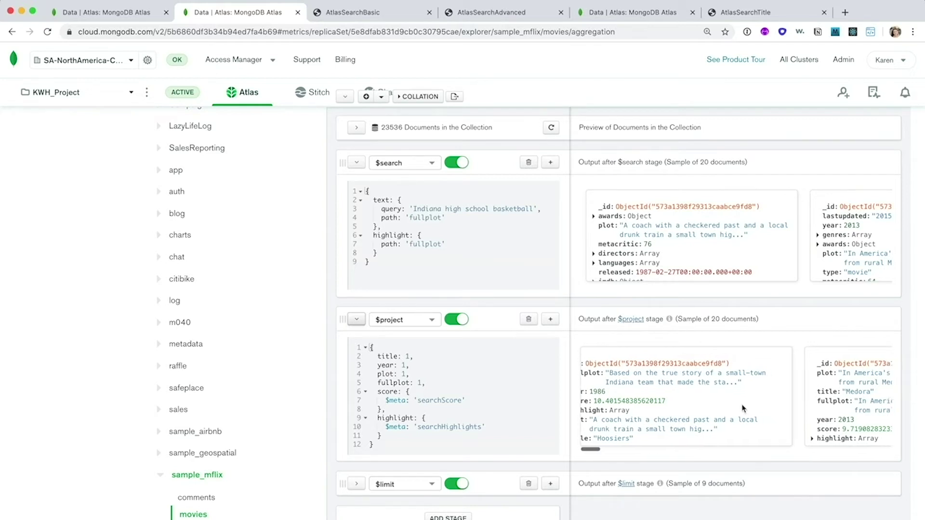
{"action": "scroll", "coordinate": [743, 409], "scroll_direction": "right", "scroll_amount": 3}
{"action": "scroll", "coordinate": [743, 409], "scroll_direction": "right", "scroll_amount": 3}
{"action": "scroll", "coordinate": [743, 408], "scroll_direction": "right", "scroll_amount": 2}
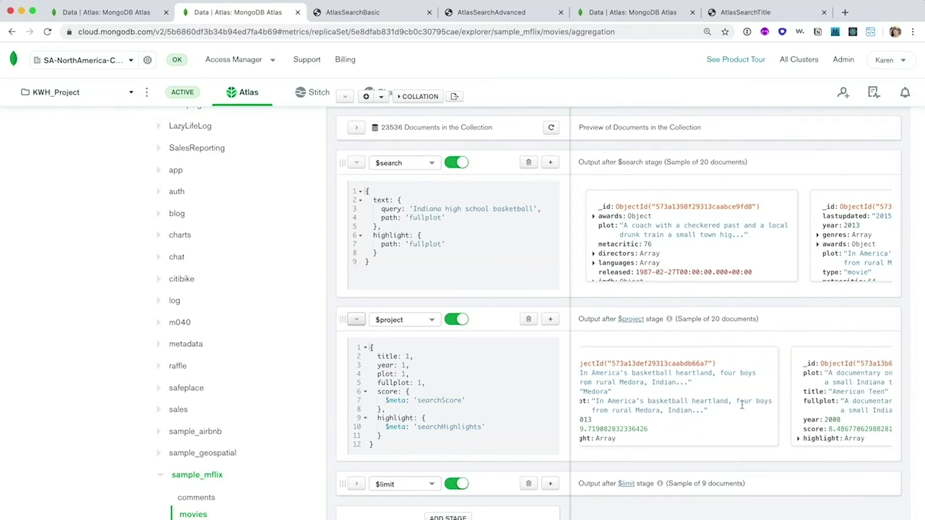
{"action": "scroll", "coordinate": [827, 423], "scroll_direction": "right", "scroll_amount": 2}
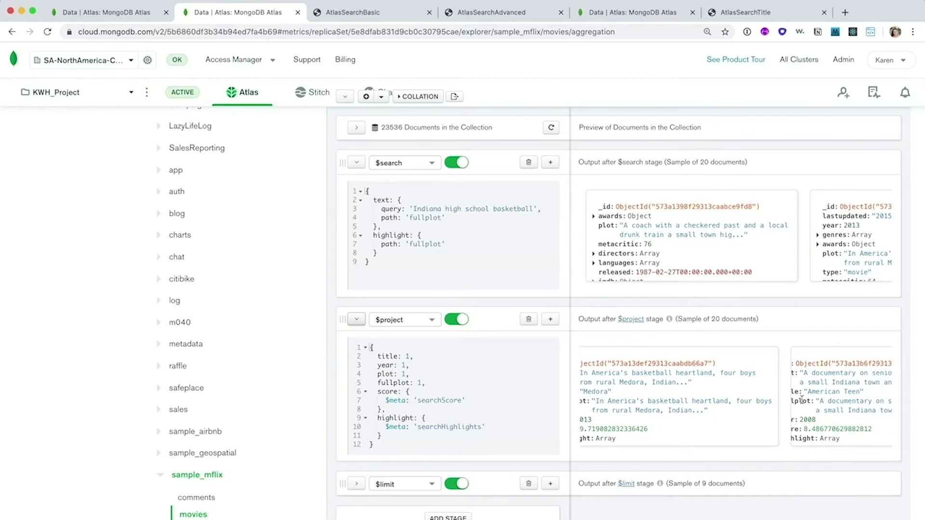
{"action": "scroll", "coordinate": [840, 392], "scroll_direction": "right", "scroll_amount": 2}
{"action": "scroll", "coordinate": [847, 392], "scroll_direction": "right", "scroll_amount": 3}
{"action": "scroll", "coordinate": [848, 392], "scroll_direction": "right", "scroll_amount": 3}
{"action": "scroll", "coordinate": [847, 392], "scroll_direction": "right", "scroll_amount": 2}
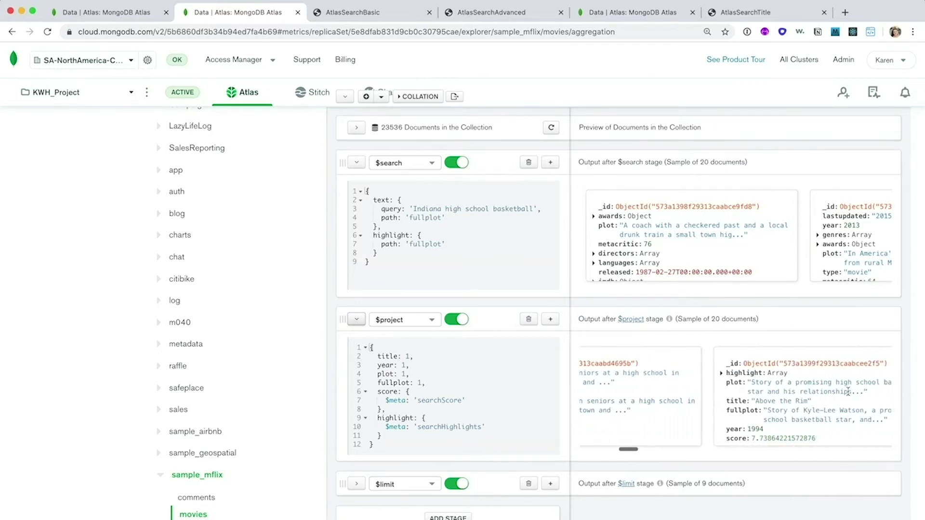
{"action": "scroll", "coordinate": [847, 392], "scroll_direction": "right", "scroll_amount": 1}
{"action": "scroll", "coordinate": [847, 392], "scroll_direction": "left", "scroll_amount": 1}
{"action": "scroll", "coordinate": [848, 392], "scroll_direction": "left", "scroll_amount": 1}
{"action": "scroll", "coordinate": [677, 404], "scroll_direction": "left", "scroll_amount": 1}
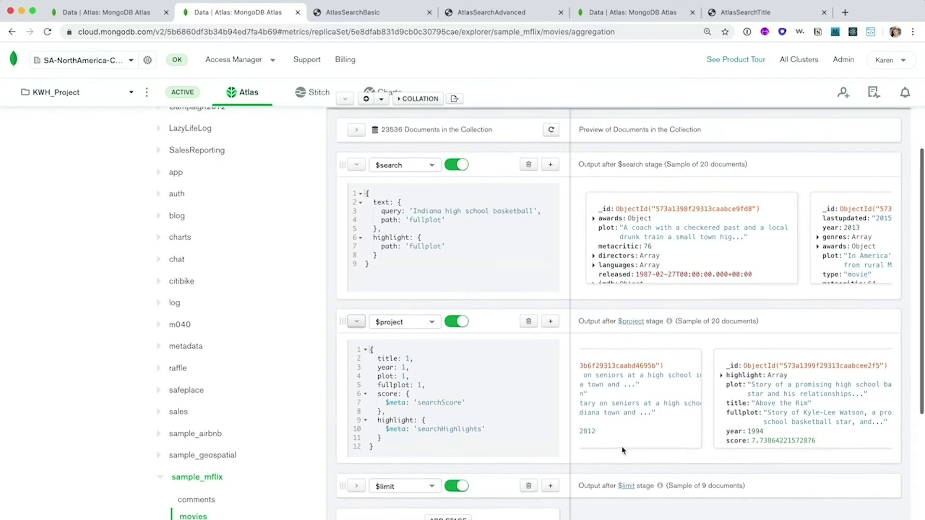
{"action": "scroll", "coordinate": [622, 448], "scroll_direction": "up", "scroll_amount": 1}
{"action": "scroll", "coordinate": [621, 456], "scroll_direction": "right", "scroll_amount": 3}
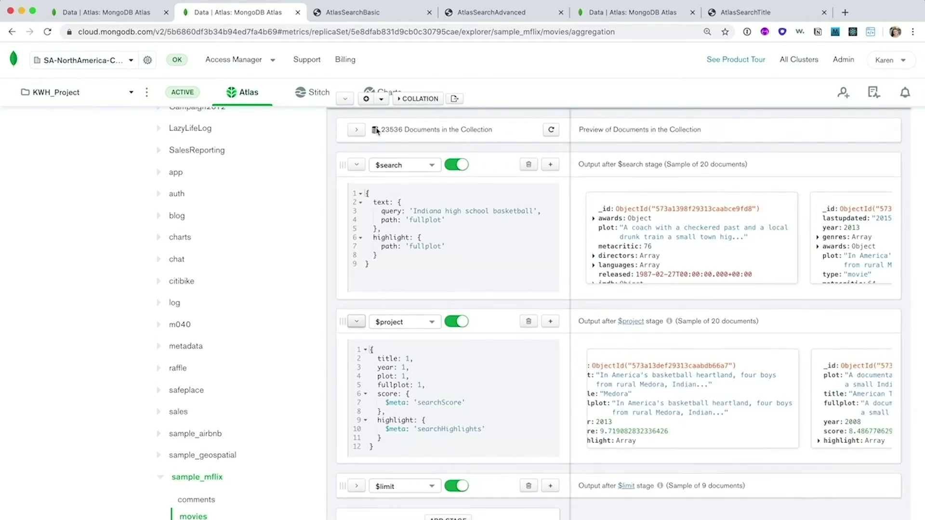
{"action": "scroll", "coordinate": [397, 155], "scroll_direction": "up", "scroll_amount": 5}
{"action": "scroll", "coordinate": [397, 155], "scroll_direction": "up", "scroll_amount": 2}
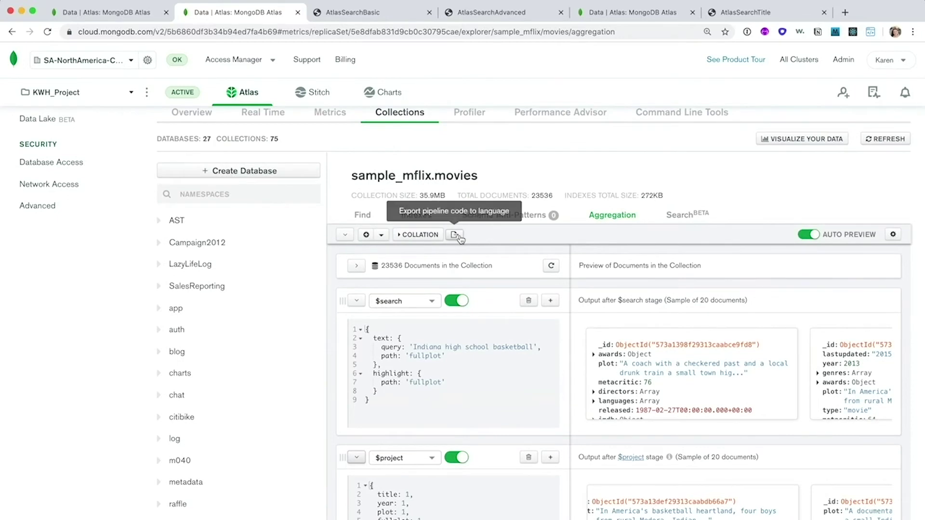
Step: Export the search pipeline as NODE code and copy it
{"action": "left_click", "coordinate": [456, 234]}
{"action": "left_click", "coordinate": [633, 135]}
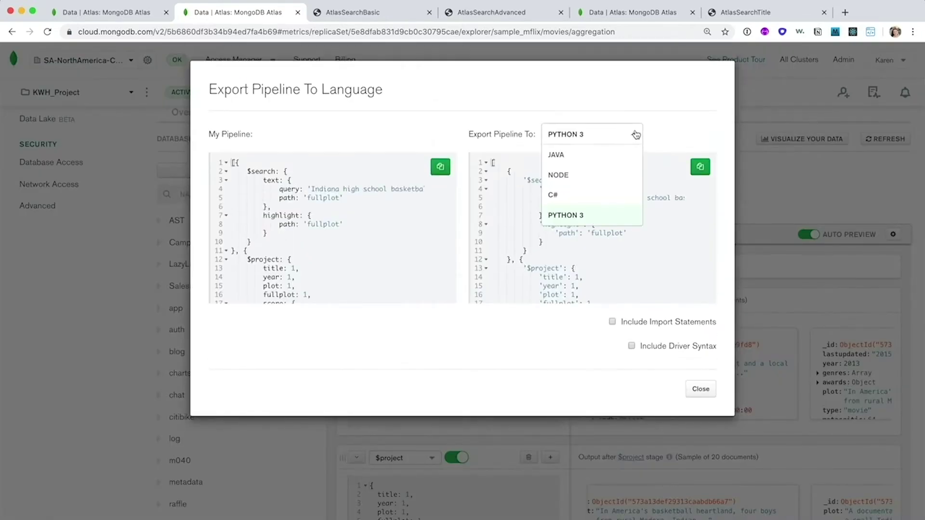
{"action": "left_click", "coordinate": [558, 175]}
{"action": "left_click", "coordinate": [700, 167]}
{"action": "scroll", "coordinate": [680, 231], "scroll_direction": "down", "scroll_amount": 2}
{"action": "scroll", "coordinate": [679, 231], "scroll_direction": "down", "scroll_amount": 3}
{"action": "scroll", "coordinate": [679, 231], "scroll_direction": "up", "scroll_amount": 5}
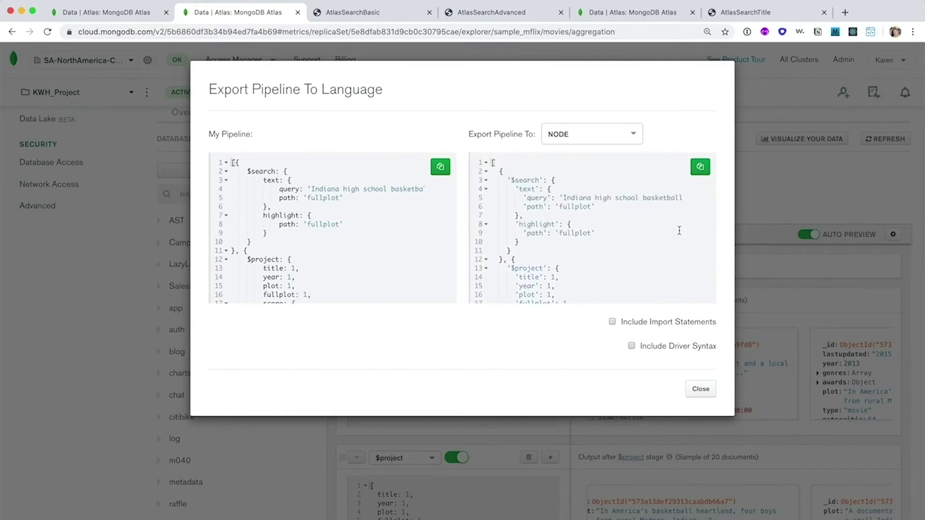
Step: Search 'Indiana high school basketball' in AtlasSearchBasic, getting Hoosiers and Medora results
{"action": "left_click", "coordinate": [352, 12]}
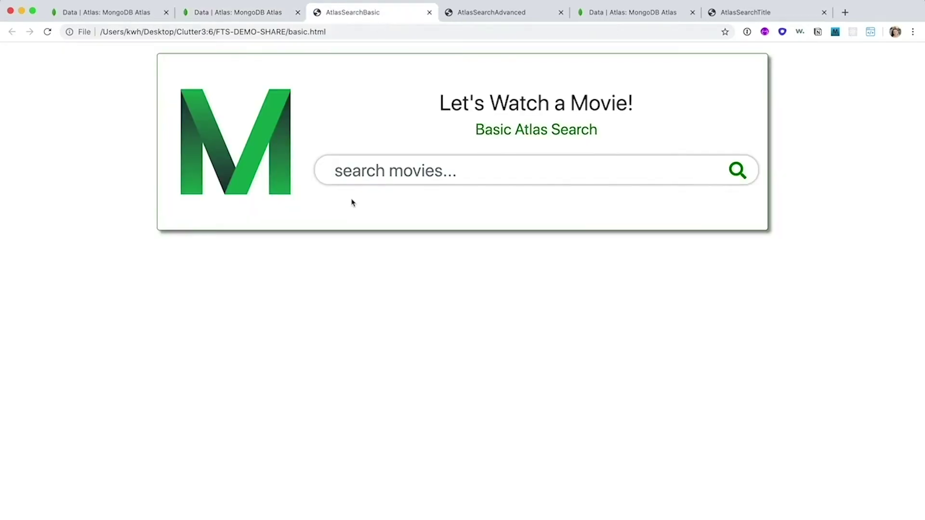
{"action": "left_click", "coordinate": [373, 170]}
{"action": "type", "text": "Indi"}
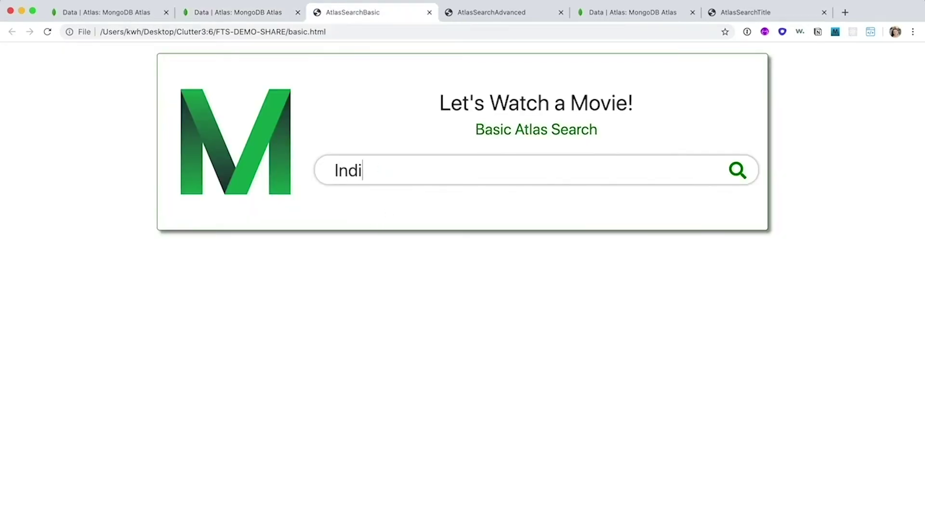
{"action": "type", "text": "ana hi"}
{"action": "type", "text": "gh school "}
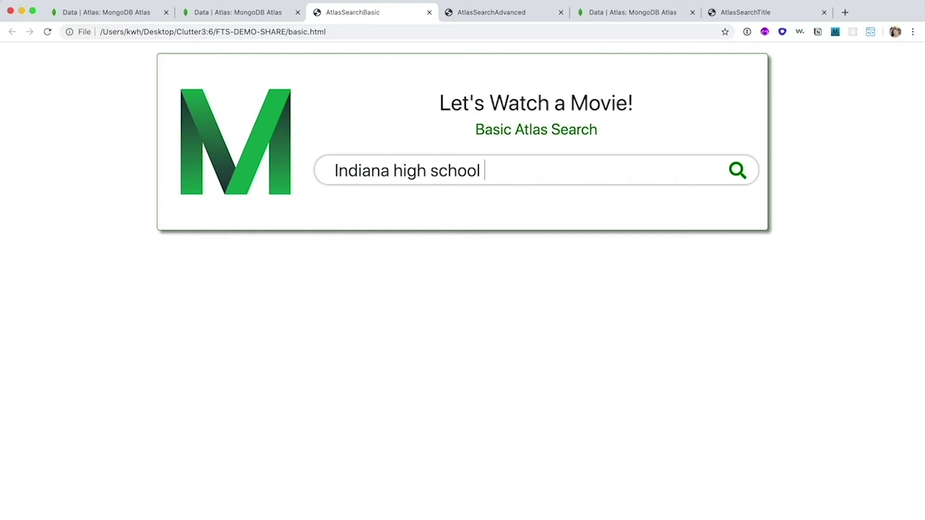
{"action": "type", "text": "basketball"}
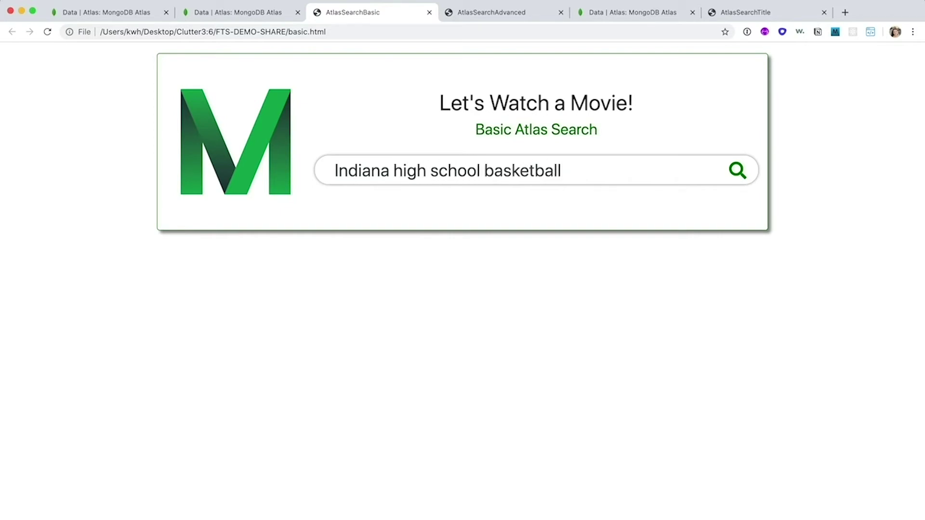
{"action": "key", "text": "Return"}
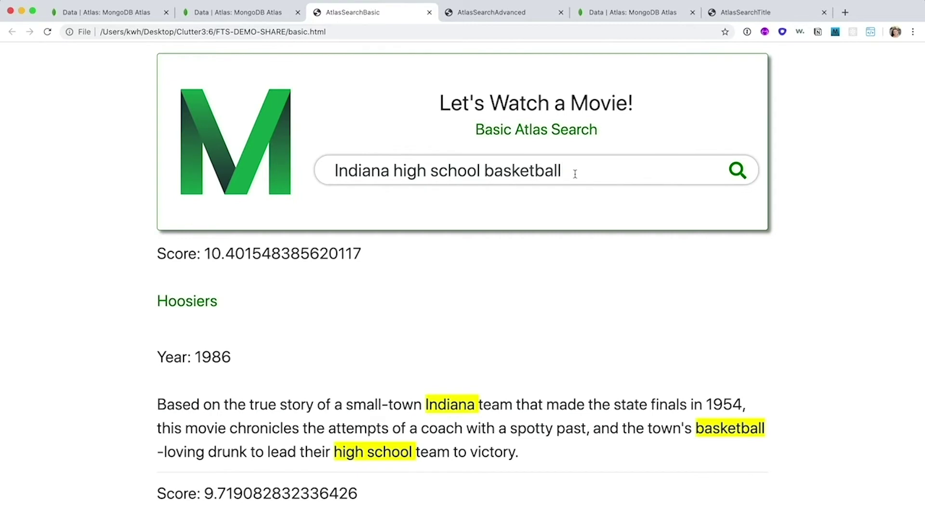
{"action": "scroll", "coordinate": [456, 314], "scroll_direction": "down", "scroll_amount": 2}
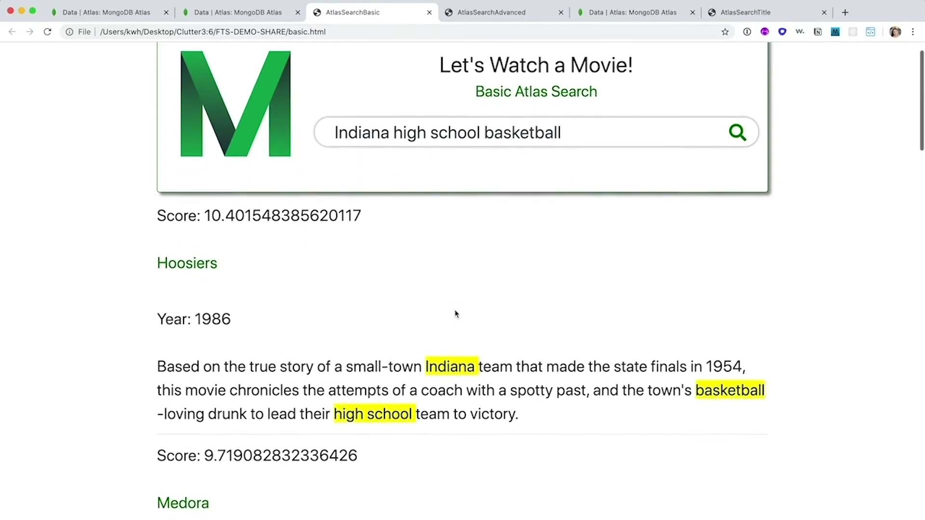
{"action": "scroll", "coordinate": [457, 314], "scroll_direction": "down", "scroll_amount": 2}
{"action": "scroll", "coordinate": [465, 348], "scroll_direction": "down", "scroll_amount": 3}
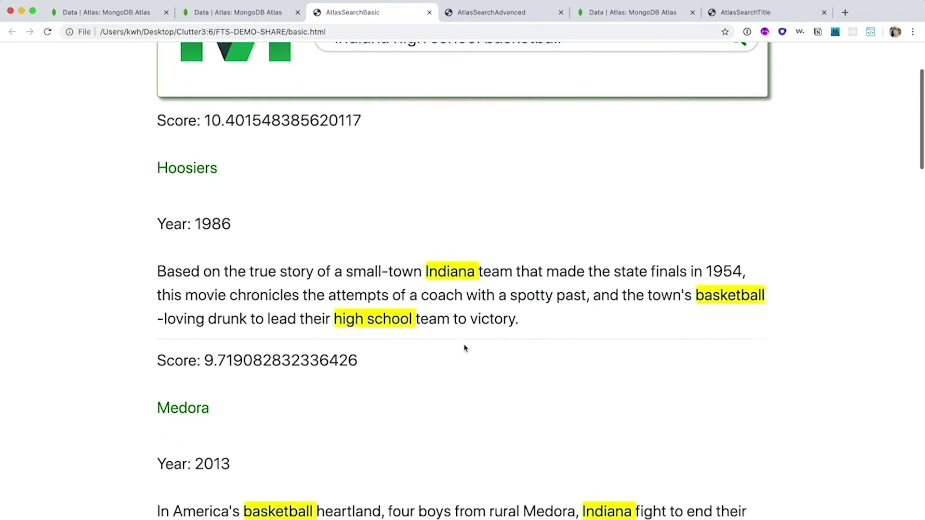
{"action": "scroll", "coordinate": [464, 348], "scroll_direction": "down", "scroll_amount": 2}
{"action": "scroll", "coordinate": [465, 348], "scroll_direction": "down", "scroll_amount": 2}
{"action": "scroll", "coordinate": [465, 348], "scroll_direction": "down", "scroll_amount": 1}
{"action": "scroll", "coordinate": [465, 348], "scroll_direction": "down", "scroll_amount": 2}
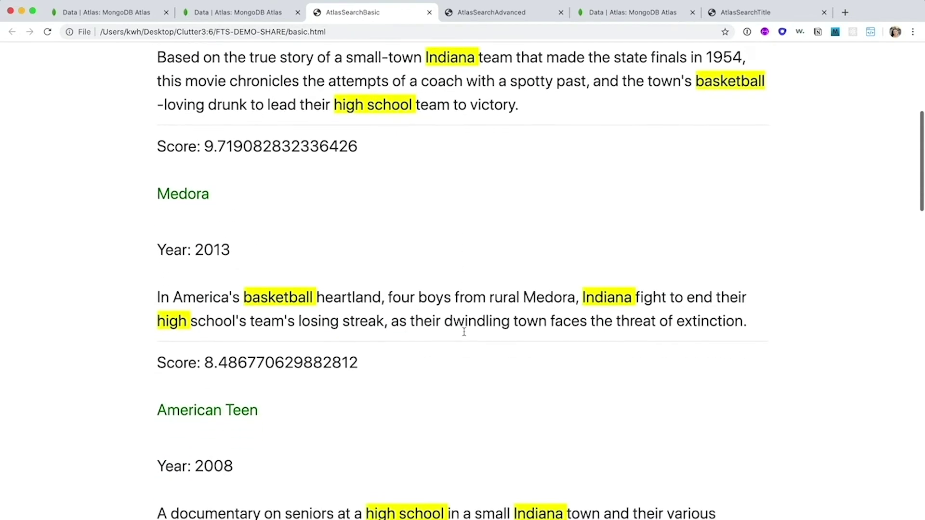
{"action": "scroll", "coordinate": [465, 332], "scroll_direction": "down", "scroll_amount": 1}
{"action": "scroll", "coordinate": [464, 332], "scroll_direction": "down", "scroll_amount": 1}
{"action": "scroll", "coordinate": [464, 331], "scroll_direction": "down", "scroll_amount": 1}
{"action": "scroll", "coordinate": [464, 332], "scroll_direction": "down", "scroll_amount": 1}
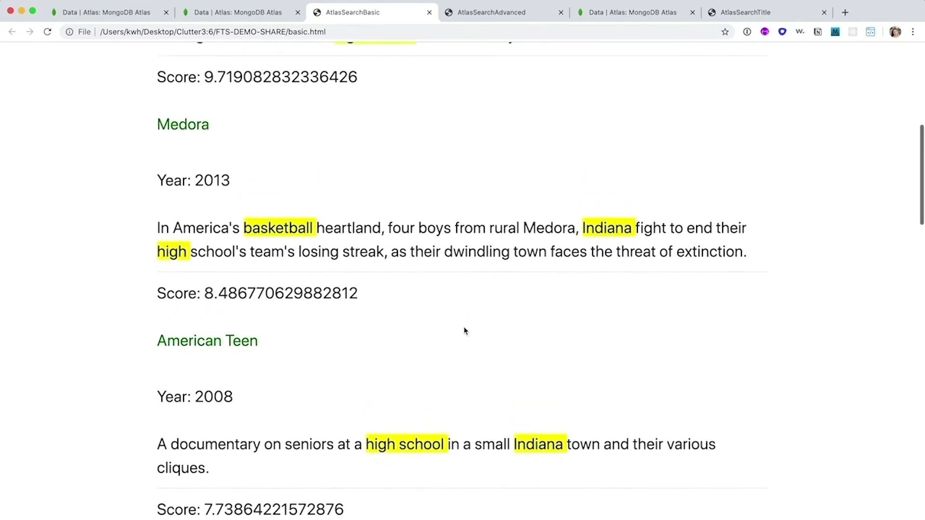
{"action": "scroll", "coordinate": [464, 332], "scroll_direction": "up", "scroll_amount": 2}
{"action": "scroll", "coordinate": [465, 331], "scroll_direction": "up", "scroll_amount": 1}
{"action": "scroll", "coordinate": [465, 331], "scroll_direction": "up", "scroll_amount": 1}
{"action": "scroll", "coordinate": [465, 331], "scroll_direction": "up", "scroll_amount": 1}
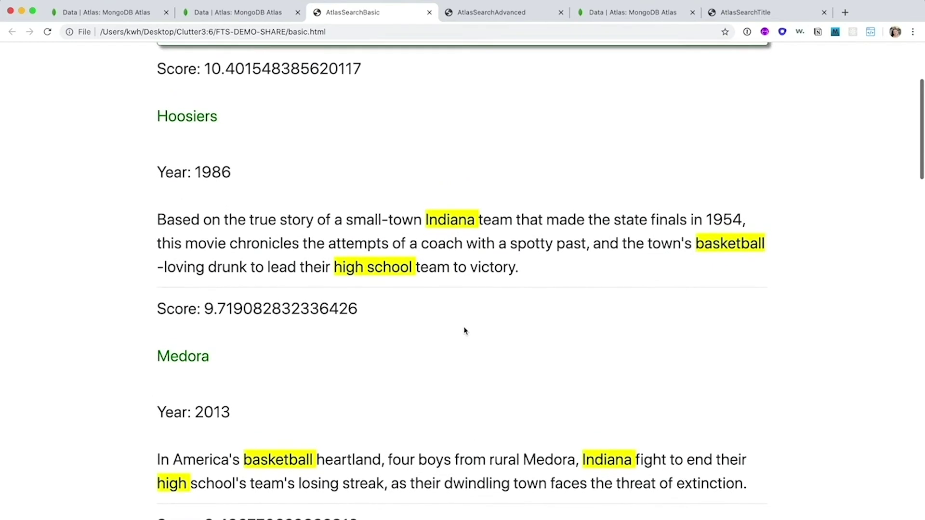
{"action": "scroll", "coordinate": [464, 331], "scroll_direction": "up", "scroll_amount": 1}
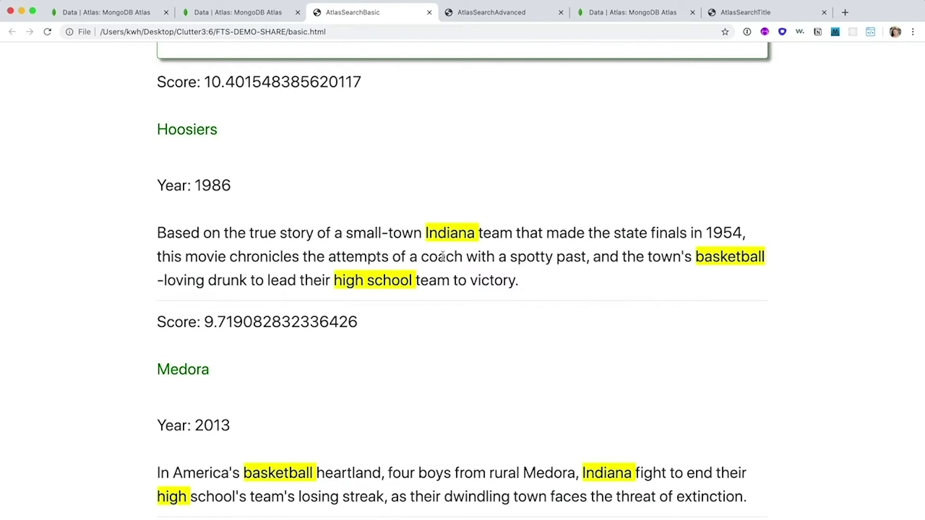
{"action": "scroll", "coordinate": [443, 260], "scroll_direction": "up", "scroll_amount": 1}
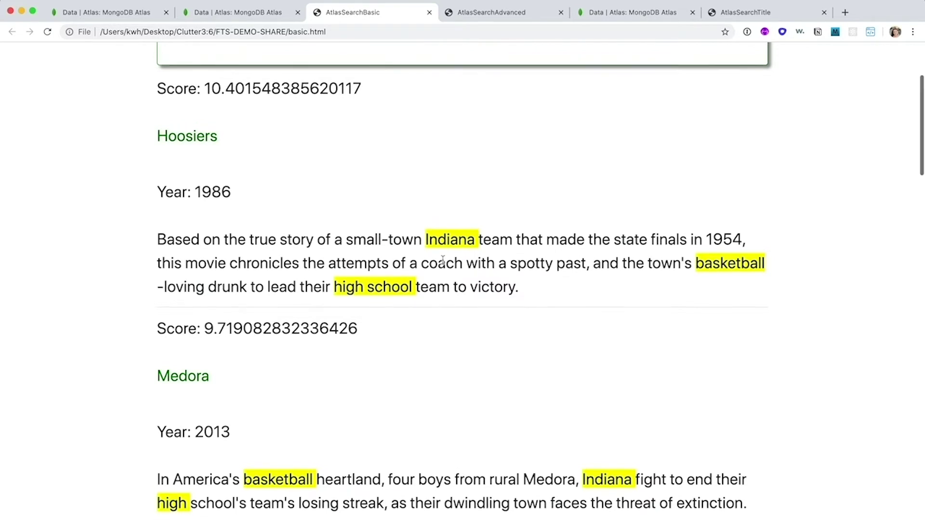
{"action": "scroll", "coordinate": [442, 260], "scroll_direction": "up", "scroll_amount": 1}
{"action": "scroll", "coordinate": [442, 260], "scroll_direction": "up", "scroll_amount": 1}
{"action": "scroll", "coordinate": [442, 261], "scroll_direction": "up", "scroll_amount": 1}
{"action": "scroll", "coordinate": [443, 260], "scroll_direction": "up", "scroll_amount": 2}
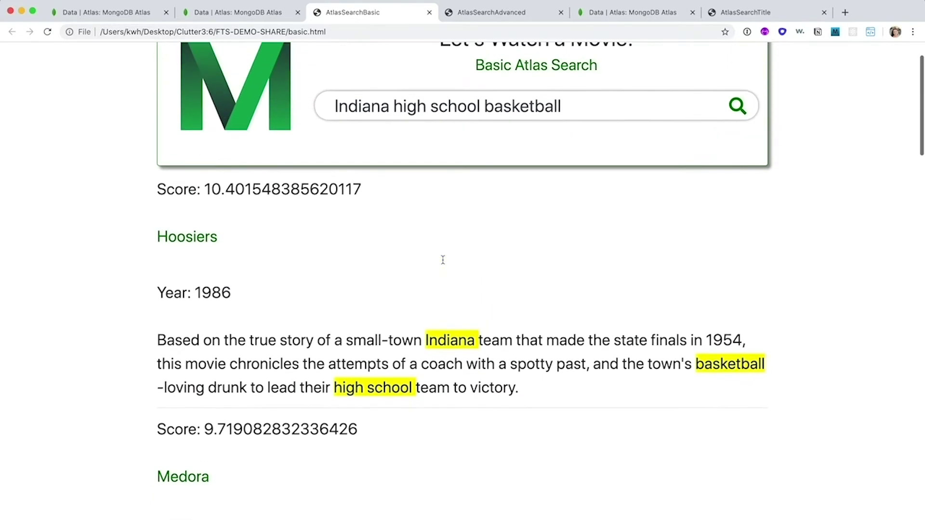
{"action": "scroll", "coordinate": [443, 261], "scroll_direction": "up", "scroll_amount": 1}
{"action": "scroll", "coordinate": [442, 261], "scroll_direction": "up", "scroll_amount": 1}
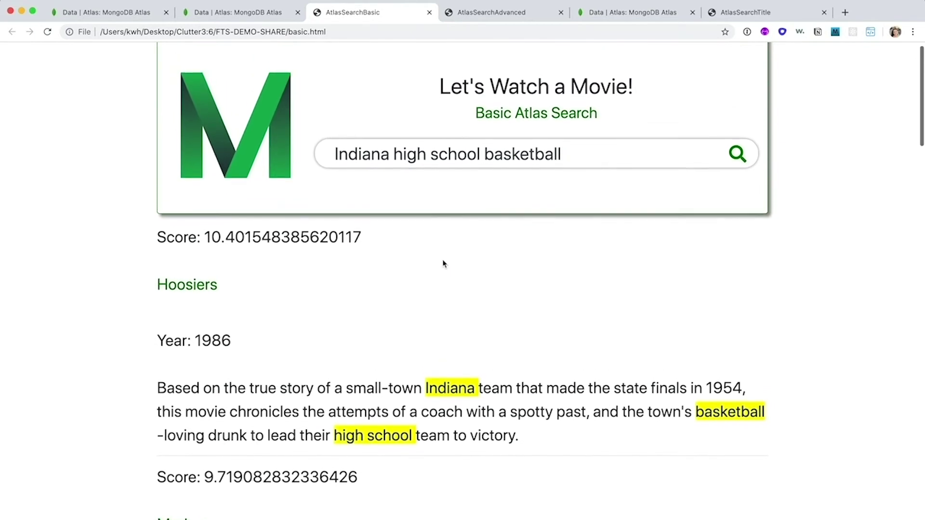
{"action": "scroll", "coordinate": [443, 263], "scroll_direction": "up", "scroll_amount": 1}
{"action": "scroll", "coordinate": [443, 264], "scroll_direction": "up", "scroll_amount": 1}
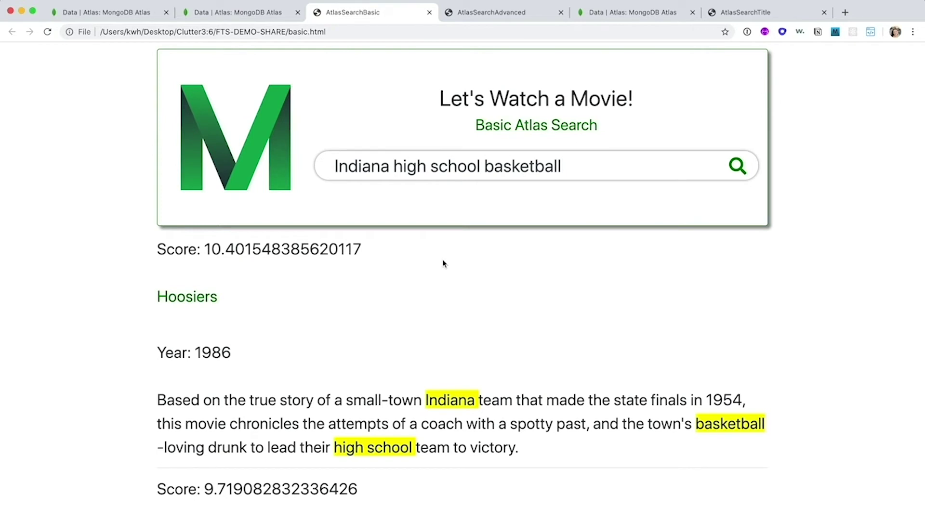
{"action": "left_click", "coordinate": [492, 12]}
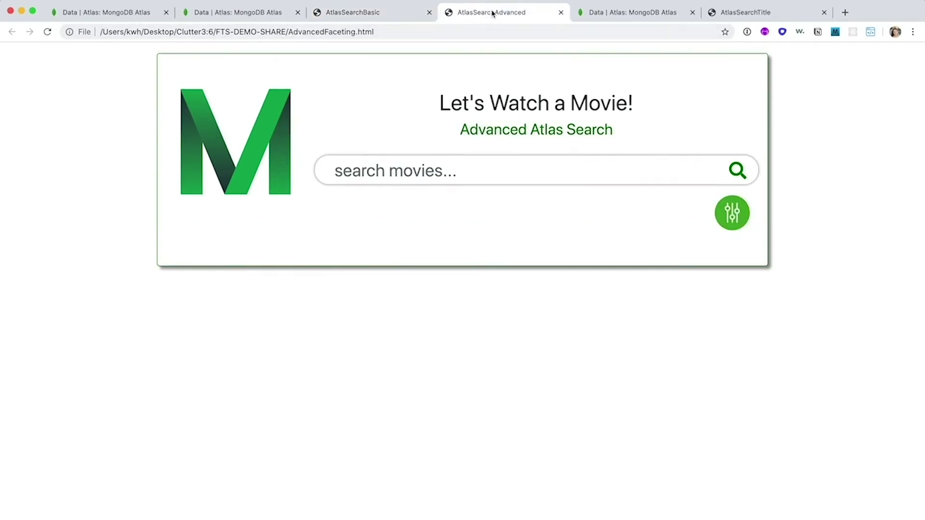
{"action": "left_click", "coordinate": [411, 170]}
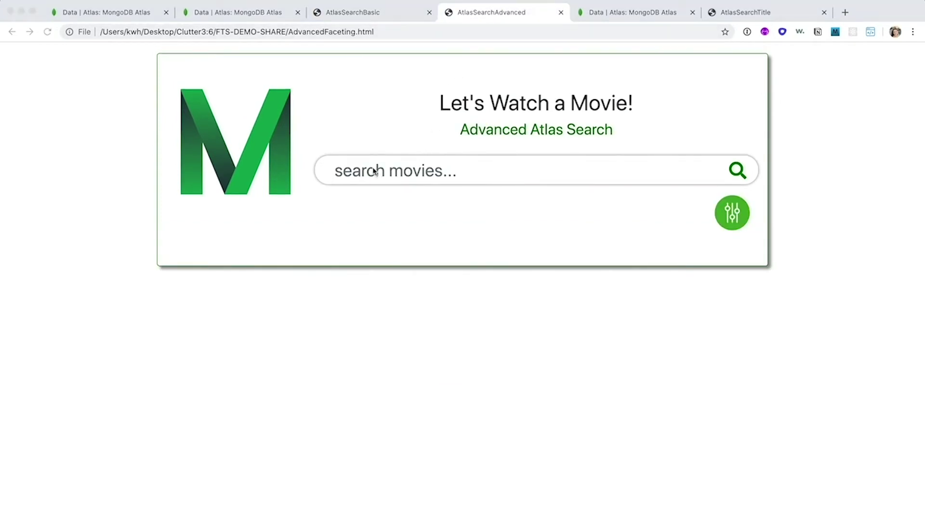
{"action": "left_click", "coordinate": [376, 172]}
{"action": "type", "text": "Sta"}
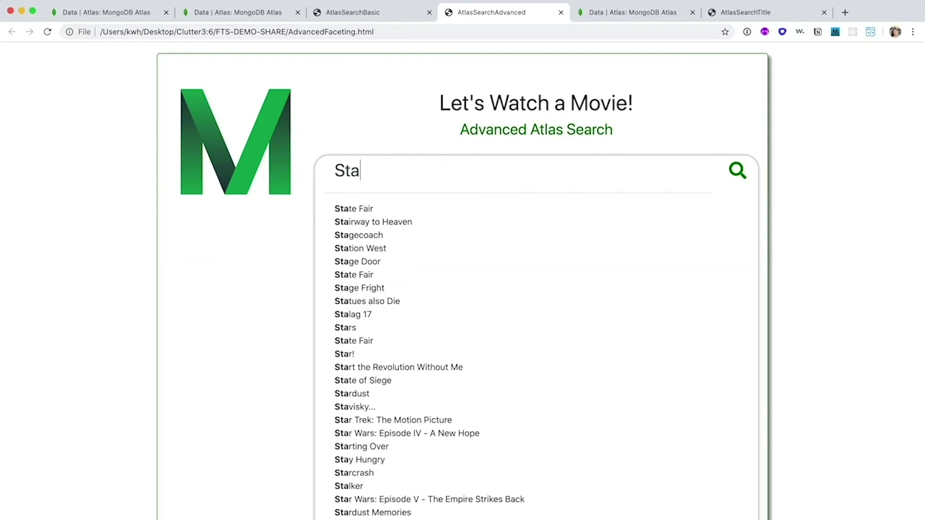
{"action": "type", "text": "r R"}
{"action": "key", "text": "BackSpace"}
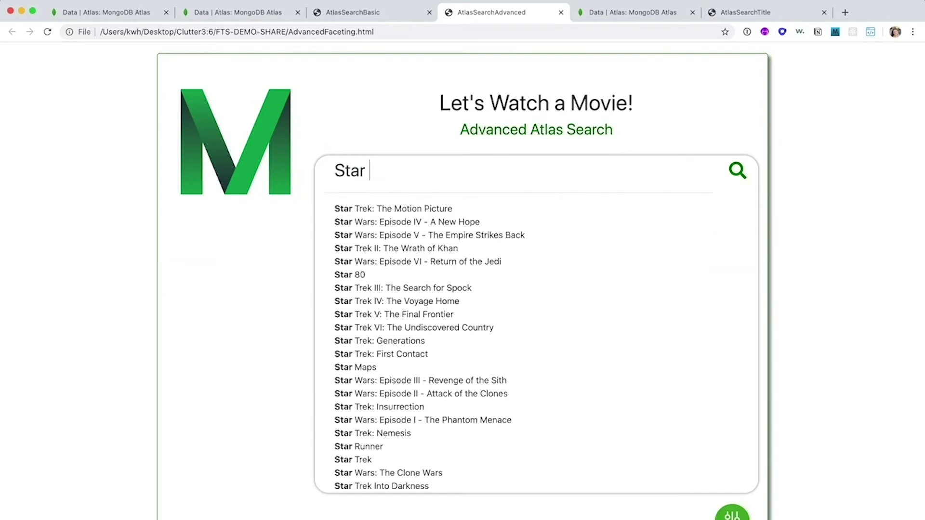
{"action": "type", "text": "Trek Into"}
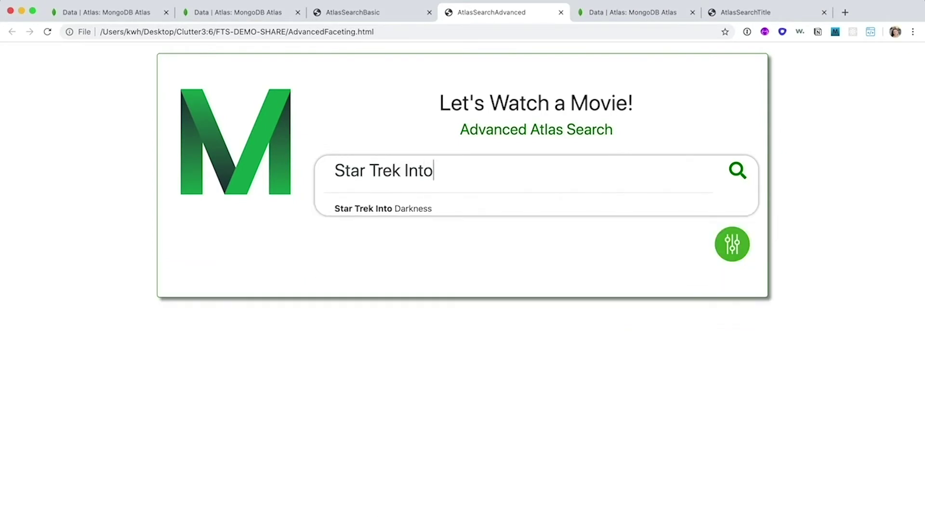
{"action": "left_click", "coordinate": [337, 212]}
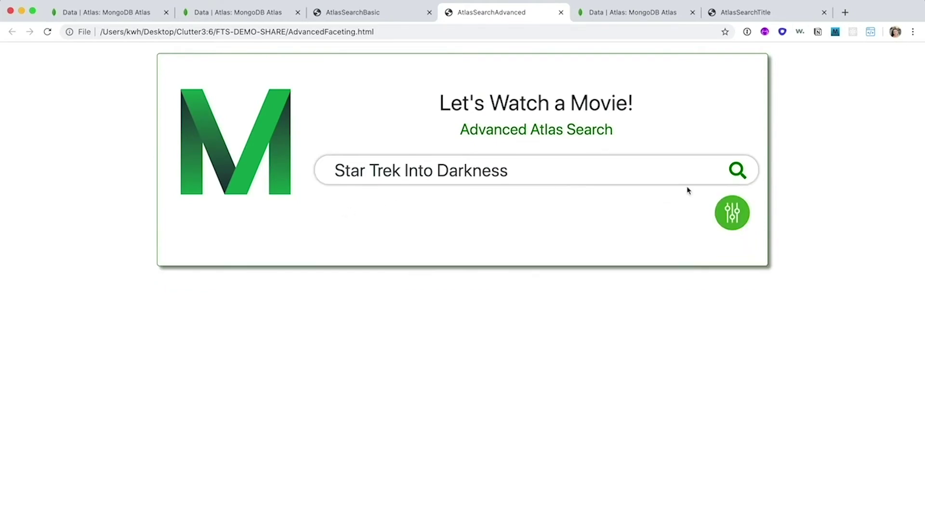
{"action": "left_click", "coordinate": [737, 170]}
{"action": "scroll", "coordinate": [755, 424], "scroll_direction": "down", "scroll_amount": 5}
{"action": "scroll", "coordinate": [755, 424], "scroll_direction": "down", "scroll_amount": 5}
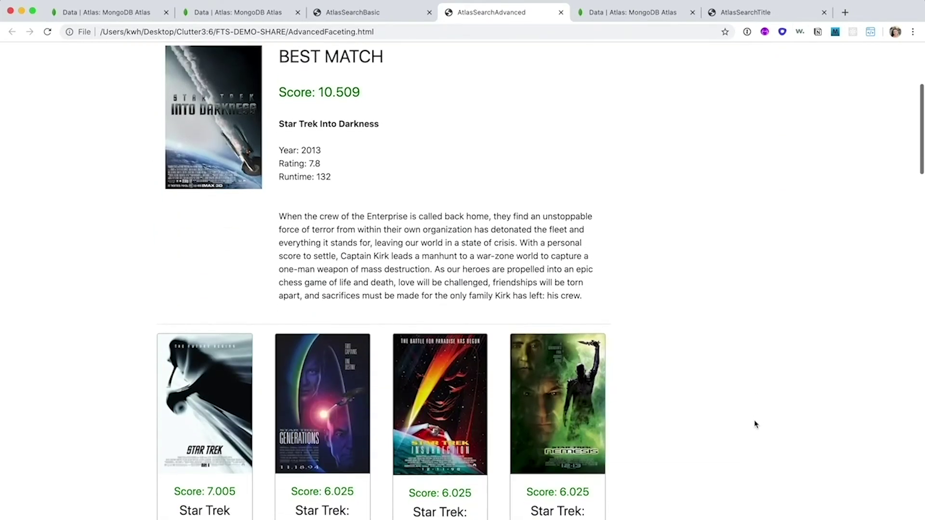
{"action": "scroll", "coordinate": [755, 424], "scroll_direction": "down", "scroll_amount": 5}
{"action": "scroll", "coordinate": [756, 424], "scroll_direction": "up", "scroll_amount": 10}
{"action": "scroll", "coordinate": [755, 424], "scroll_direction": "up", "scroll_amount": 2}
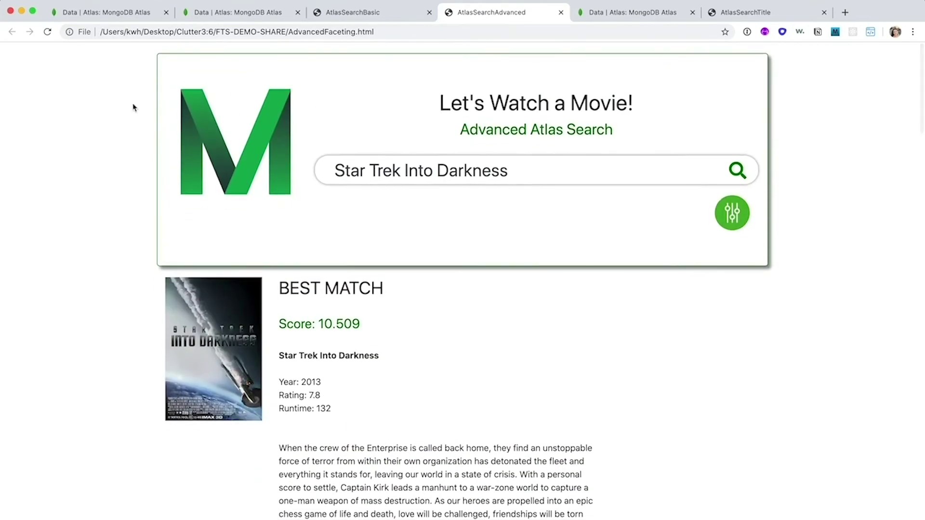
{"action": "left_click", "coordinate": [47, 31]}
{"action": "left_click", "coordinate": [351, 170]}
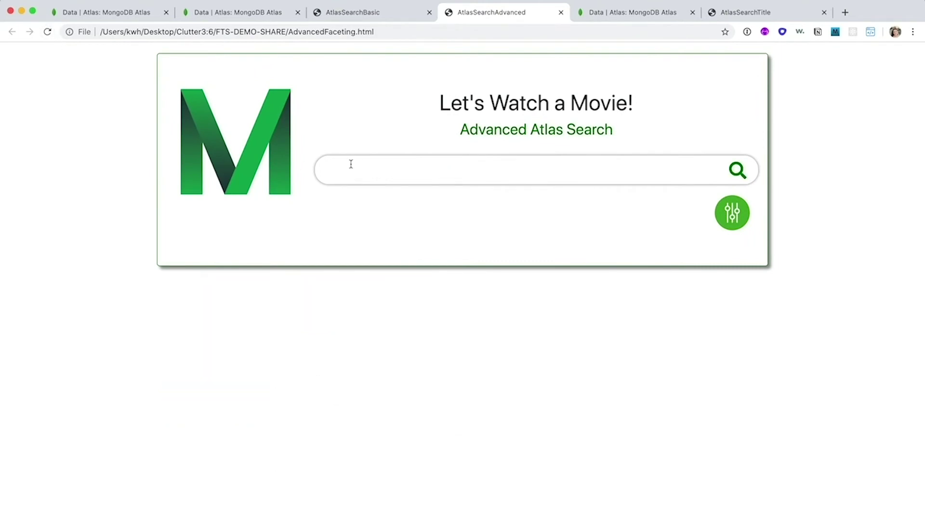
{"action": "type", "text": "zombie a"}
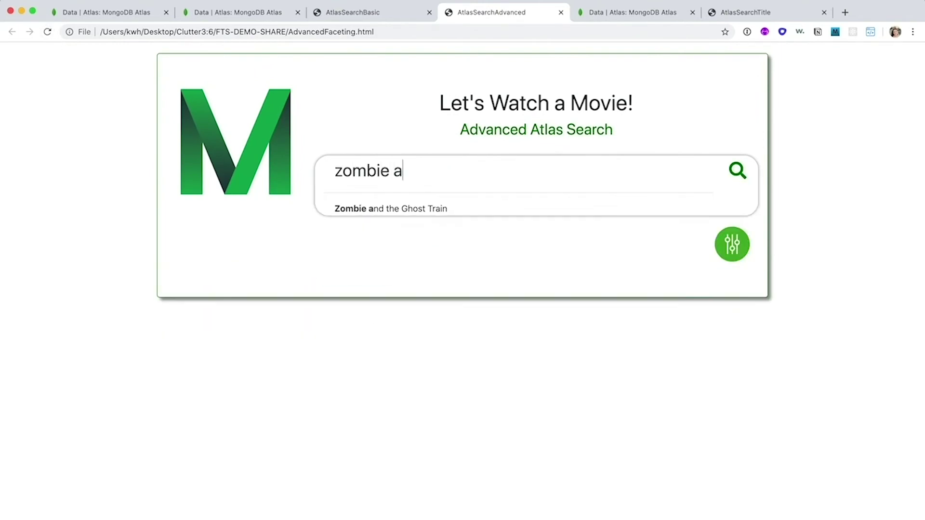
{"action": "type", "text": "poc"}
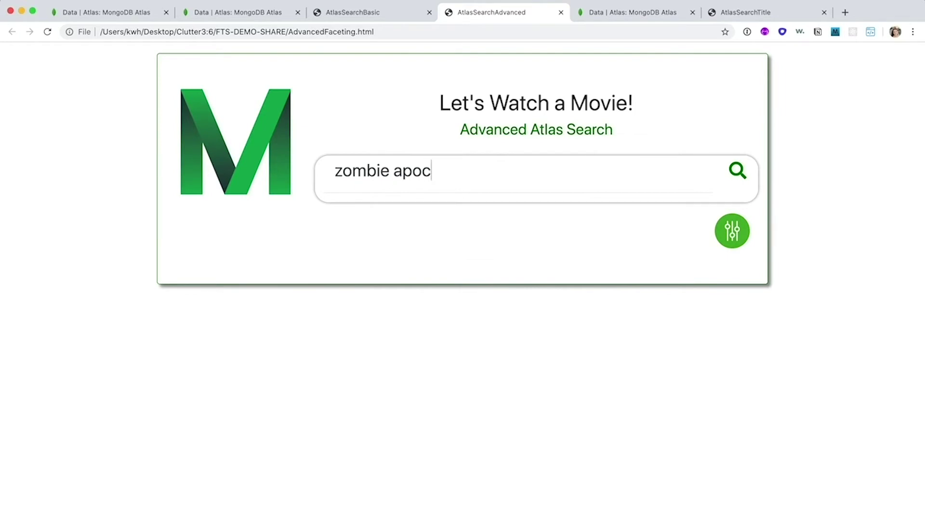
{"action": "type", "text": "oplypse"}
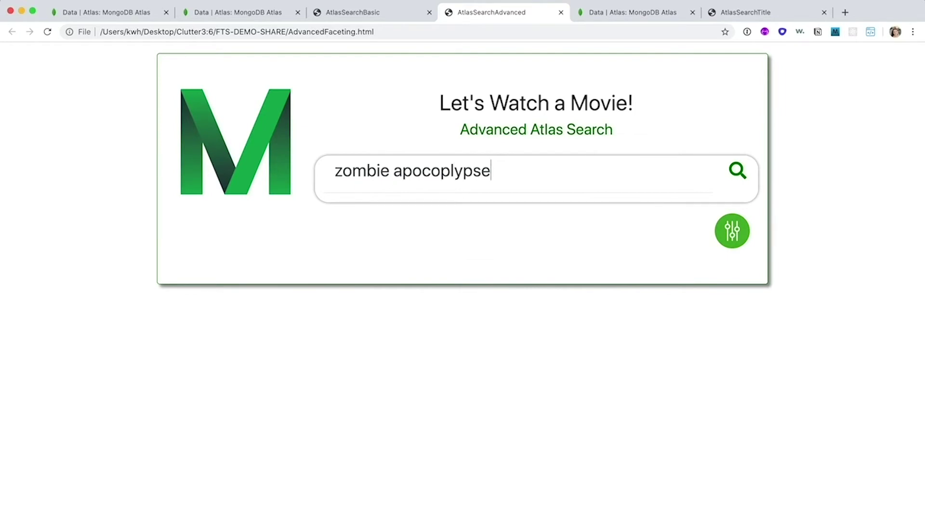
Step: Run the zombie apocalypse search; Scouts Guide to the Zombie Apocalypse leads with 20.442
{"action": "left_click", "coordinate": [738, 170]}
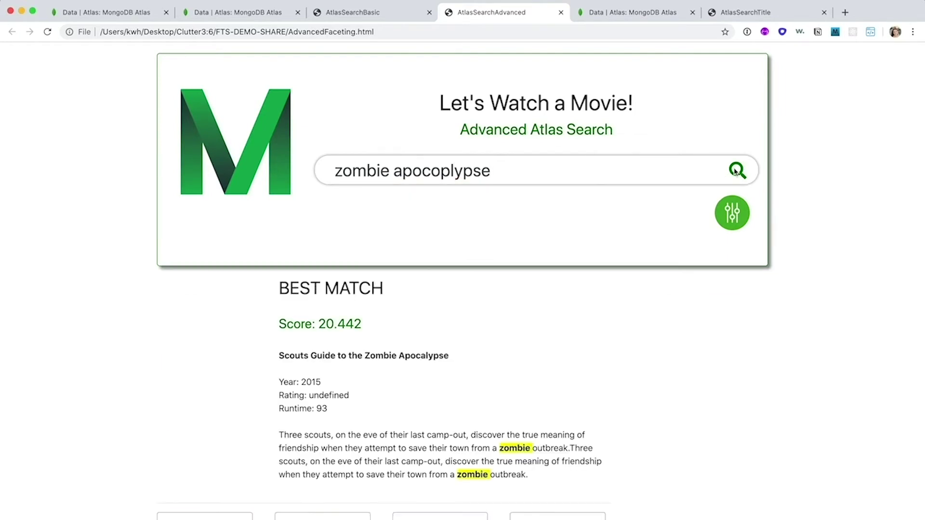
{"action": "scroll", "coordinate": [617, 333], "scroll_direction": "down", "scroll_amount": 3}
{"action": "scroll", "coordinate": [616, 333], "scroll_direction": "down", "scroll_amount": 5}
{"action": "scroll", "coordinate": [617, 333], "scroll_direction": "down", "scroll_amount": 3}
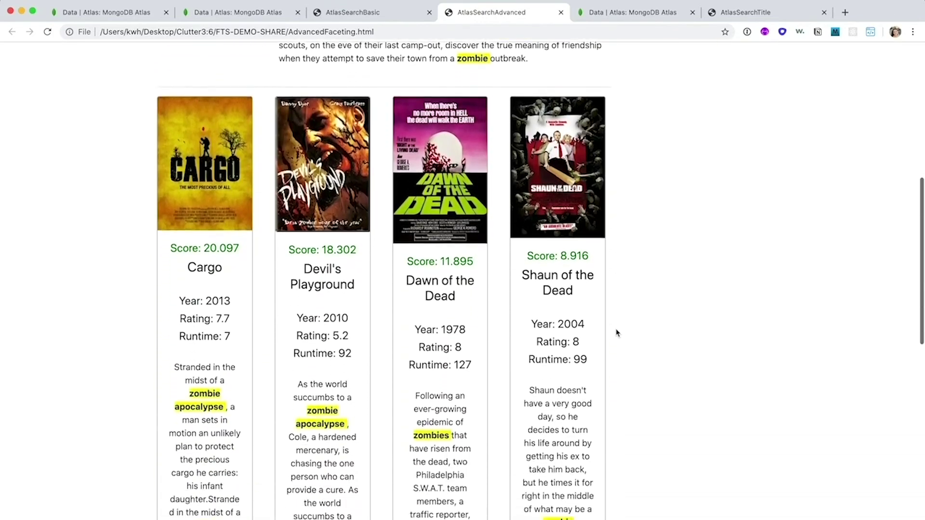
{"action": "scroll", "coordinate": [617, 332], "scroll_direction": "down", "scroll_amount": 2}
{"action": "scroll", "coordinate": [616, 333], "scroll_direction": "up", "scroll_amount": 1}
{"action": "scroll", "coordinate": [617, 333], "scroll_direction": "down", "scroll_amount": 2}
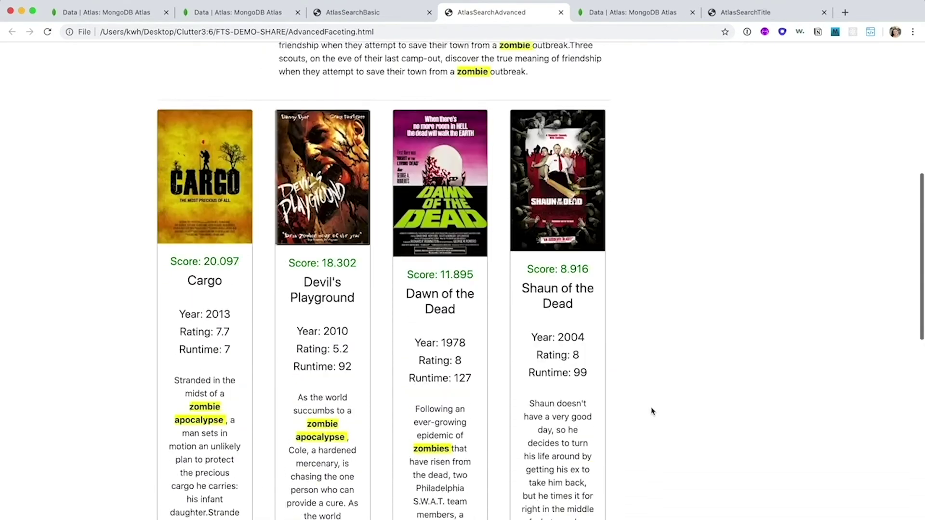
{"action": "scroll", "coordinate": [617, 333], "scroll_direction": "up", "scroll_amount": 5}
{"action": "scroll", "coordinate": [599, 285], "scroll_direction": "up", "scroll_amount": 5}
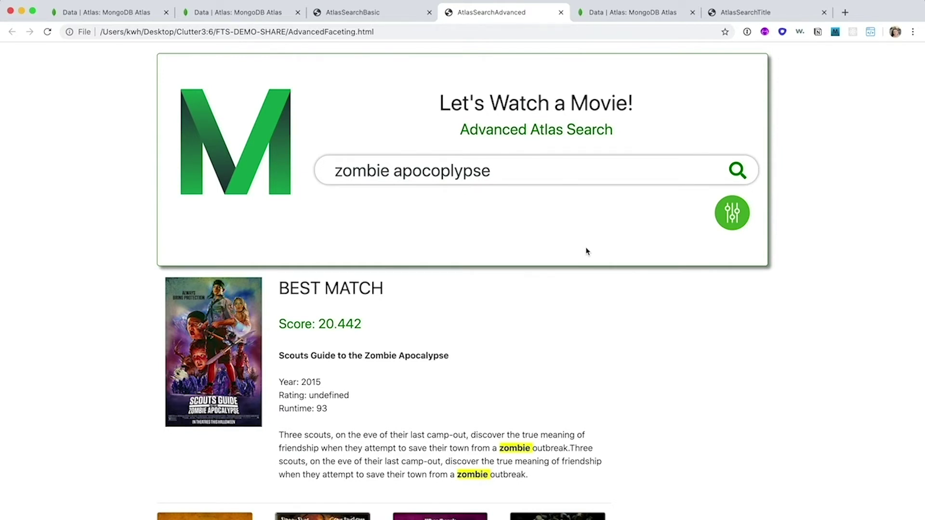
Step: Reload and search 'summer camp'; Camp Rock 2: The Final Jam leads with 26.669
{"action": "left_click", "coordinate": [48, 32]}
{"action": "left_click", "coordinate": [393, 171]}
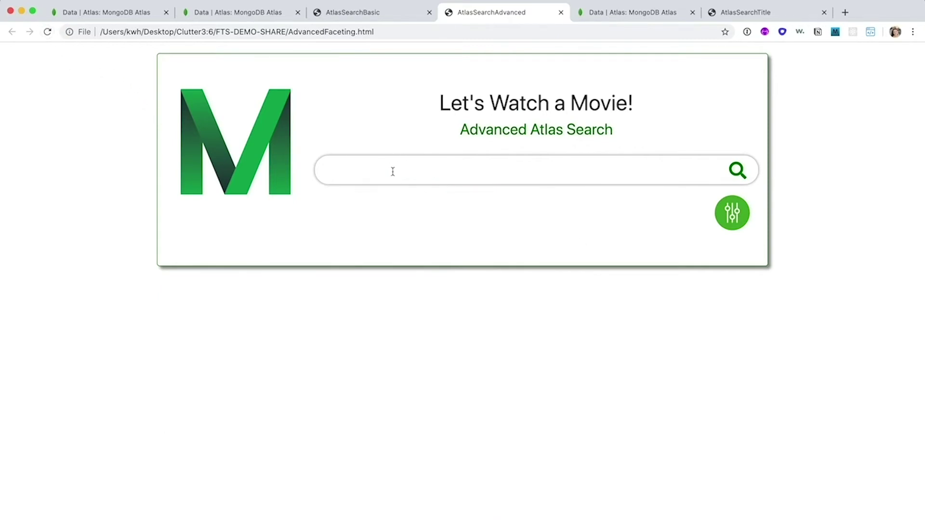
{"action": "type", "text": "summer camp"}
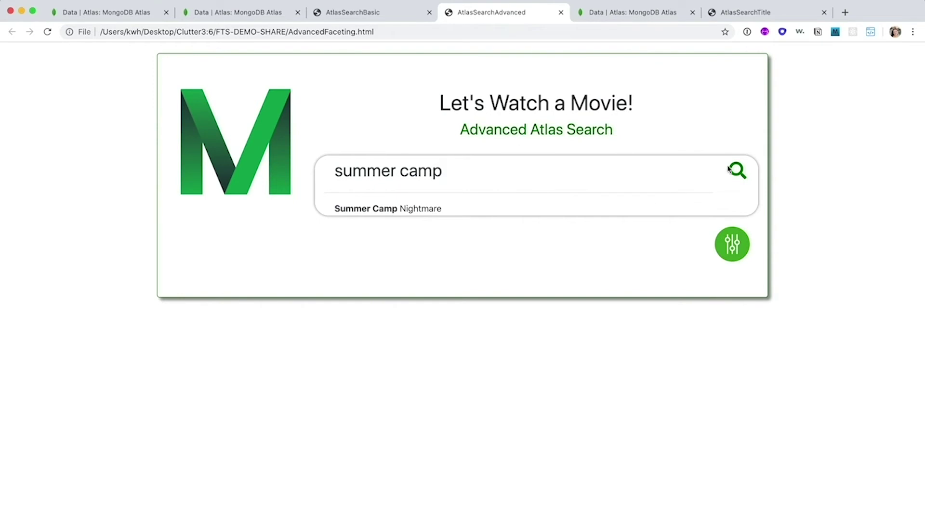
{"action": "left_click", "coordinate": [739, 169]}
{"action": "scroll", "coordinate": [756, 391], "scroll_direction": "down", "scroll_amount": 4}
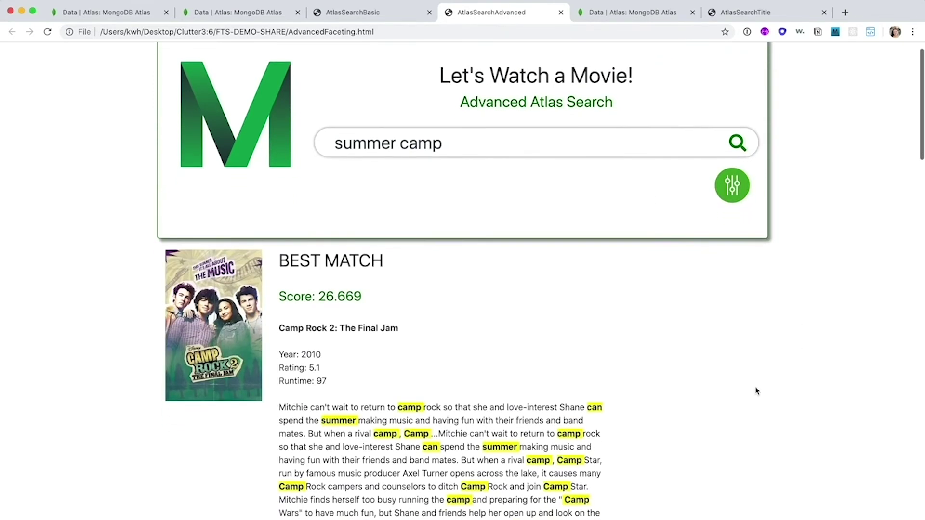
{"action": "scroll", "coordinate": [757, 391], "scroll_direction": "down", "scroll_amount": 5}
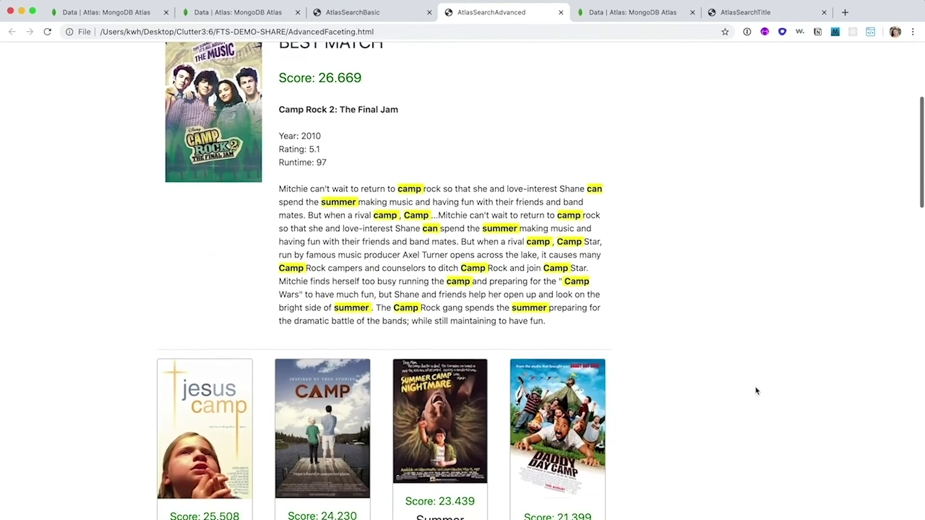
{"action": "scroll", "coordinate": [756, 391], "scroll_direction": "up", "scroll_amount": 5}
{"action": "scroll", "coordinate": [756, 391], "scroll_direction": "up", "scroll_amount": 5}
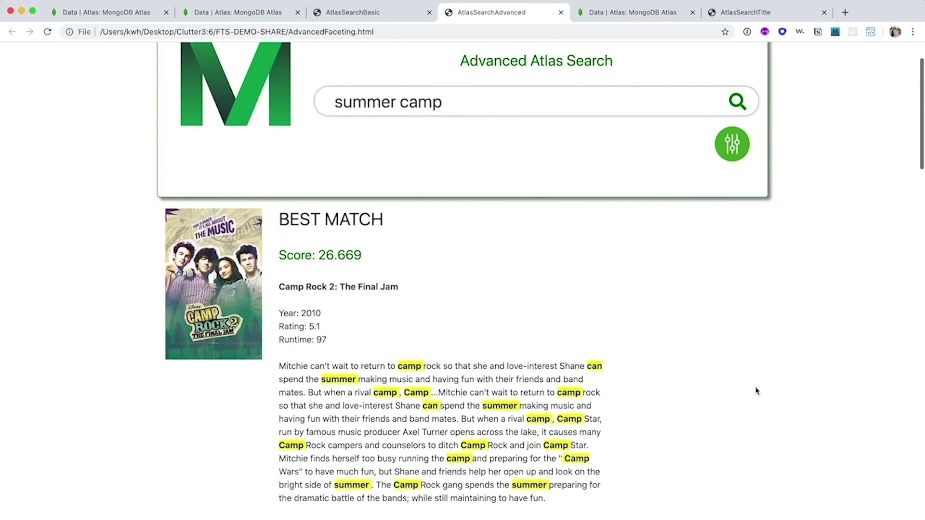
{"action": "scroll", "coordinate": [392, 284], "scroll_direction": "up", "scroll_amount": 2}
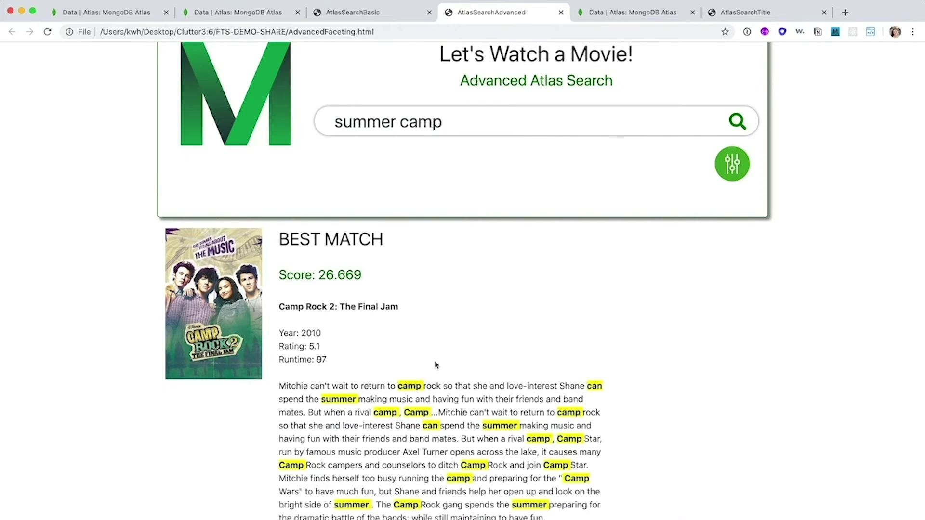
{"action": "scroll", "coordinate": [436, 364], "scroll_direction": "up", "scroll_amount": 3}
Step: Show the facet filters, trying the runtime slider and genre list
{"action": "left_click", "coordinate": [732, 212]}
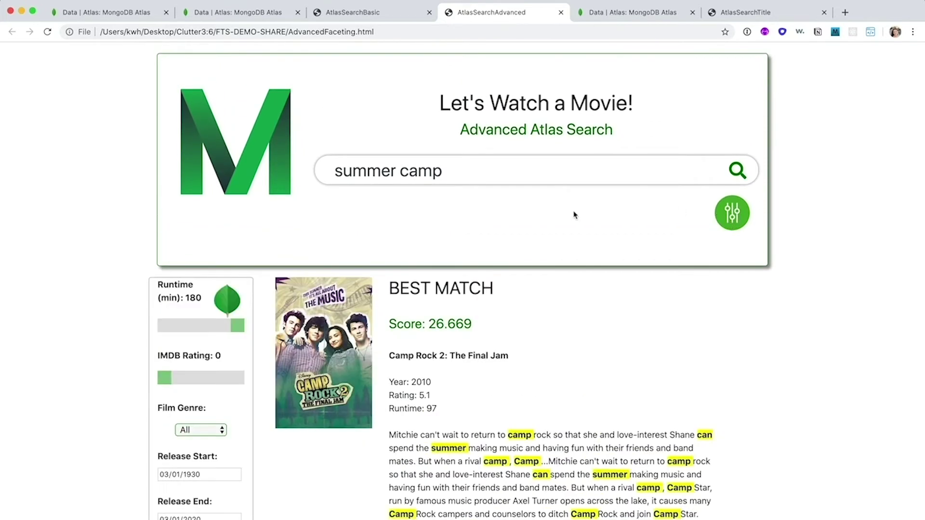
{"action": "left_click_drag", "start_coordinate": [239, 326], "coordinate": [239, 326]}
{"action": "left_click", "coordinate": [223, 429]}
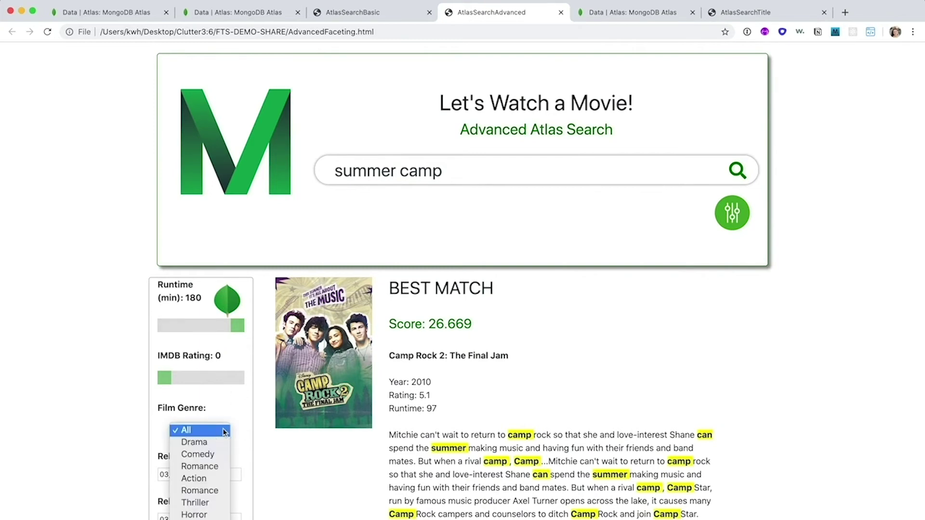
{"action": "left_click", "coordinate": [225, 432]}
{"action": "scroll", "coordinate": [220, 473], "scroll_direction": "down", "scroll_amount": 2}
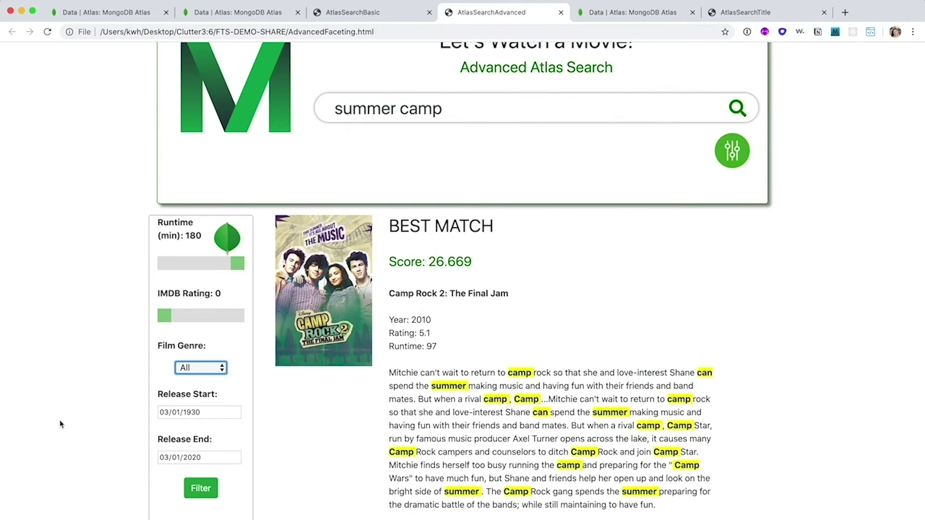
{"action": "scroll", "coordinate": [61, 427], "scroll_direction": "up", "scroll_amount": 2}
Step: Filter to Comedy, released 1970–2000, runtime up to 117, making Meatballs the best match
{"action": "left_click", "coordinate": [192, 452]}
{"action": "left_click", "coordinate": [202, 417]}
{"action": "type", "text": "7"}
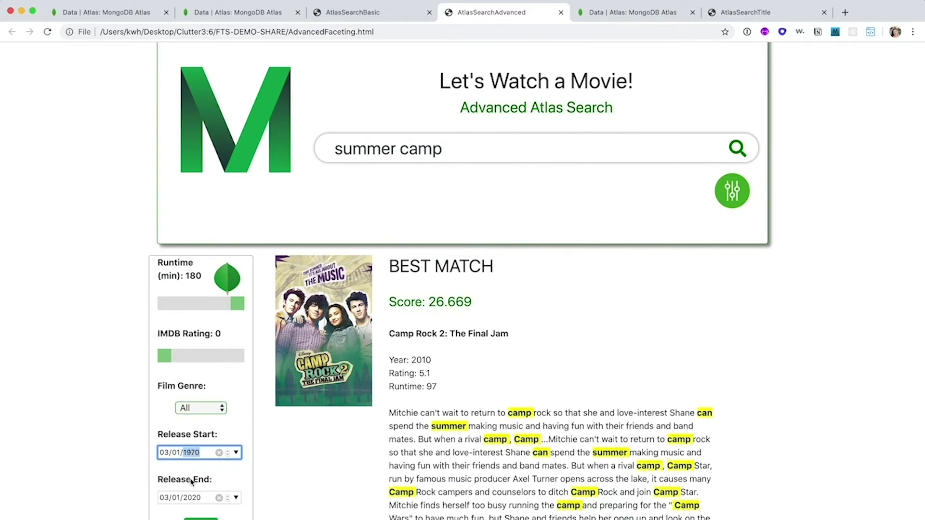
{"action": "left_click", "coordinate": [190, 498]}
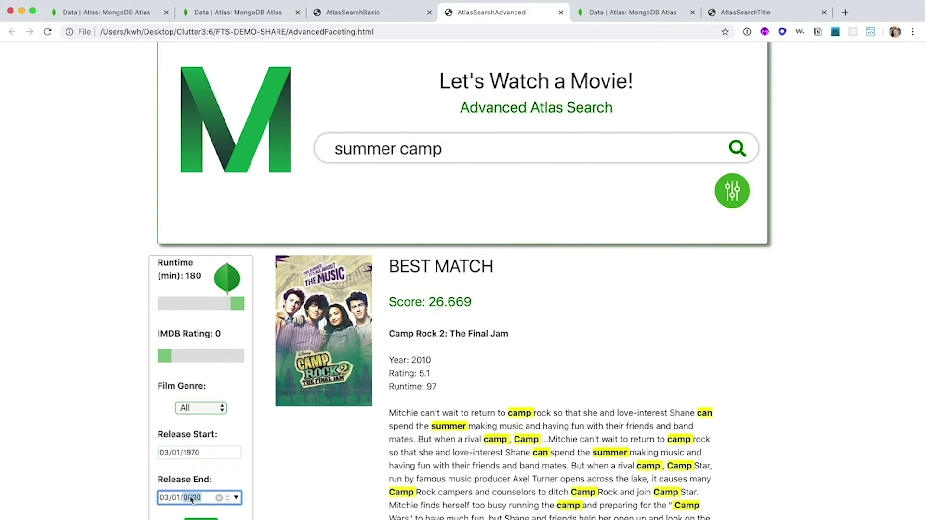
{"action": "left_click_drag", "start_coordinate": [237, 304], "coordinate": [212, 305]}
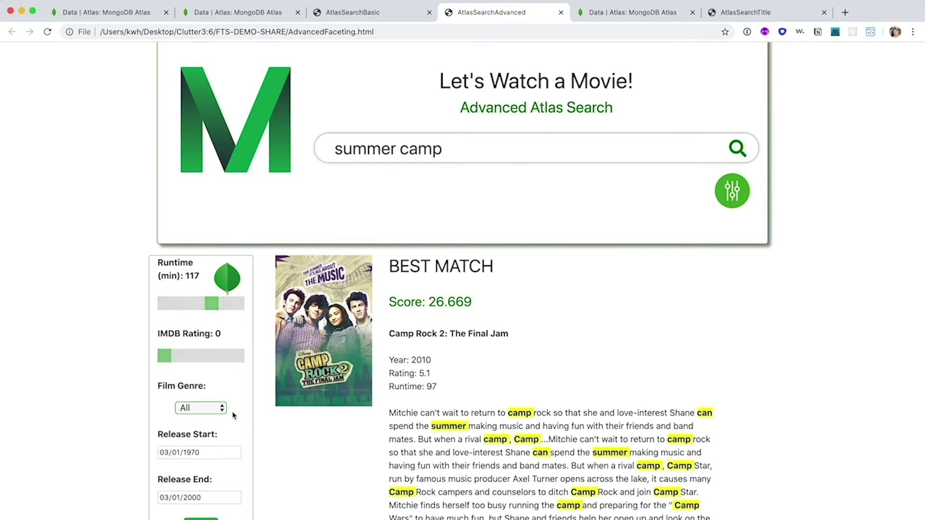
{"action": "scroll", "coordinate": [232, 412], "scroll_direction": "down", "scroll_amount": 1}
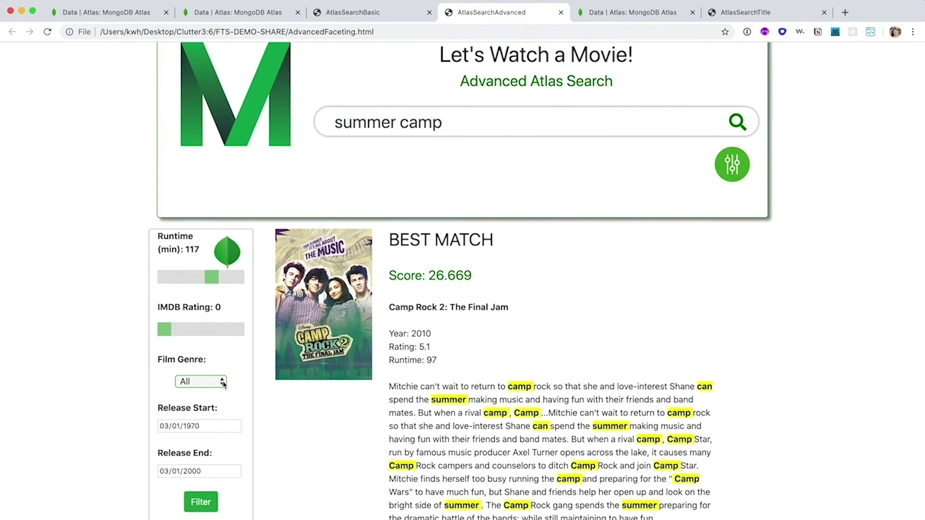
{"action": "left_click", "coordinate": [223, 383]}
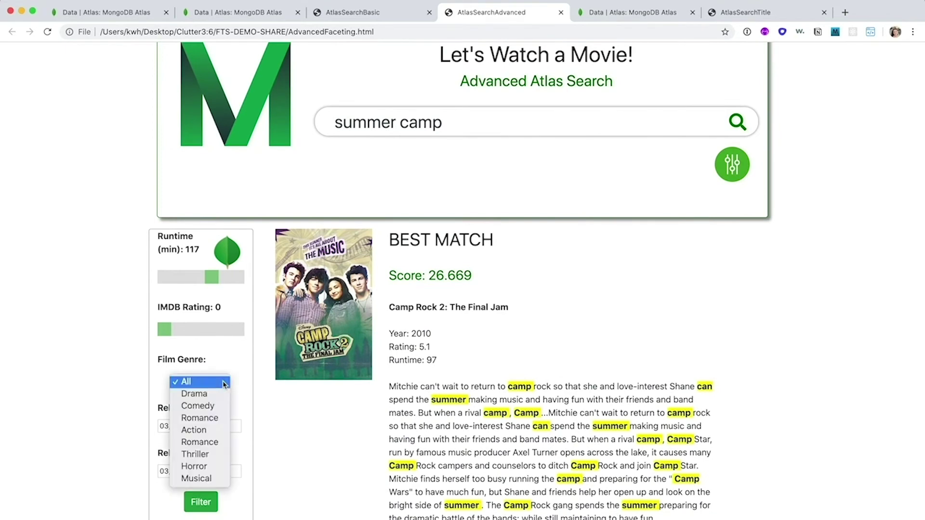
{"action": "left_click", "coordinate": [198, 405]}
{"action": "left_click", "coordinate": [201, 503]}
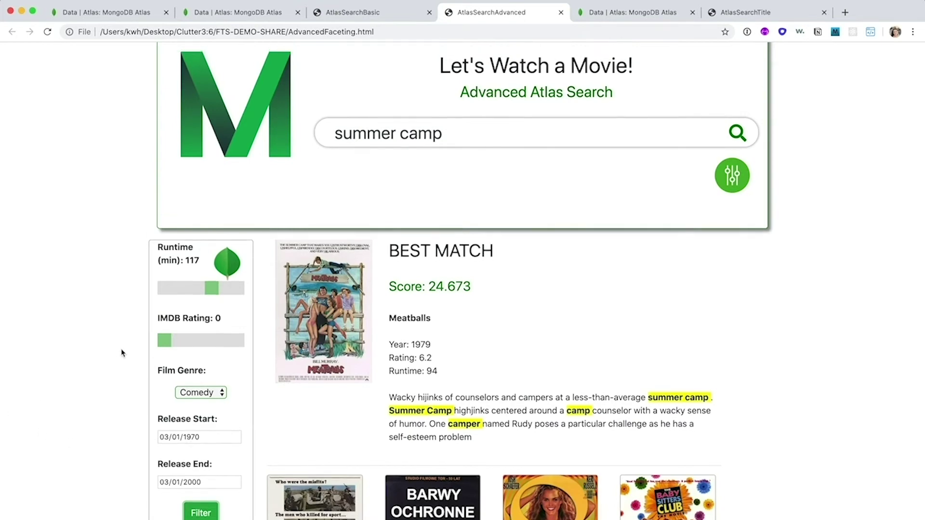
Step: Reload and search 'Godfather'; The Godfather scores only 8.907
{"action": "left_click", "coordinate": [48, 32]}
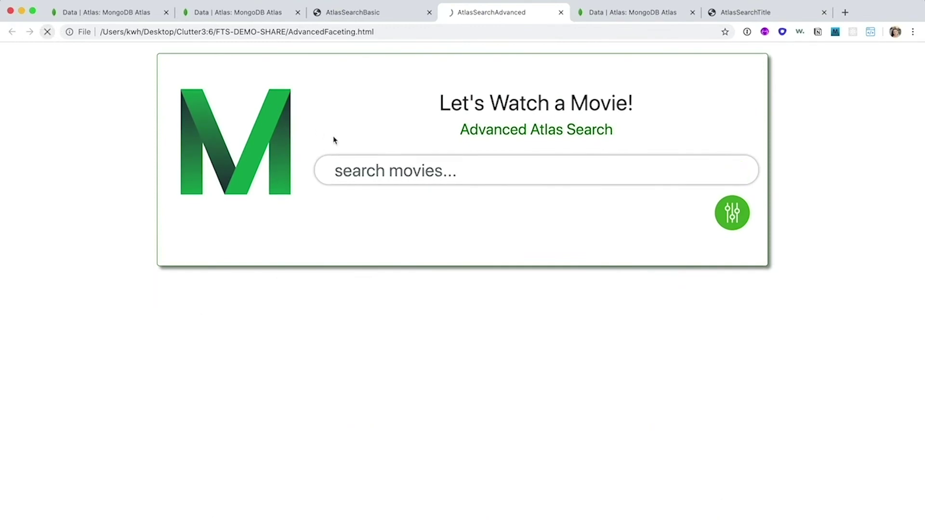
{"action": "left_click", "coordinate": [352, 171]}
{"action": "type", "text": "God"}
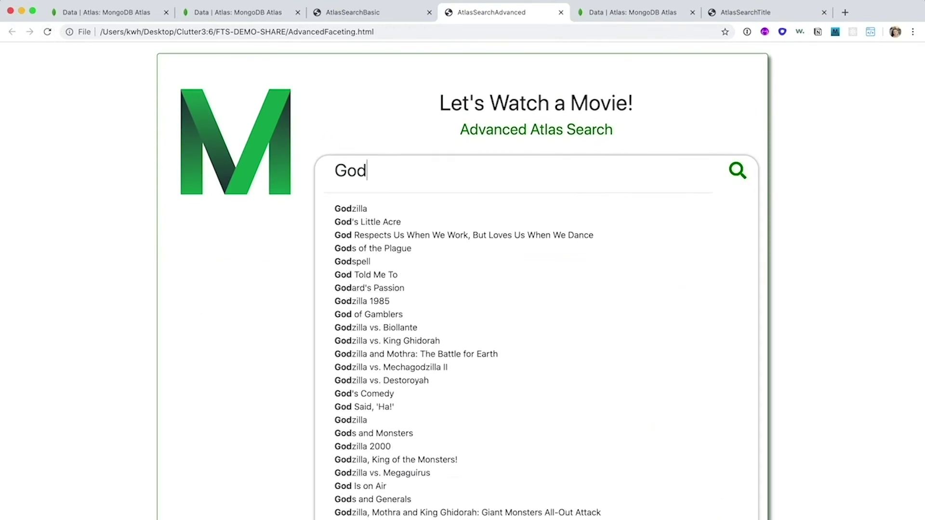
{"action": "type", "text": "father"}
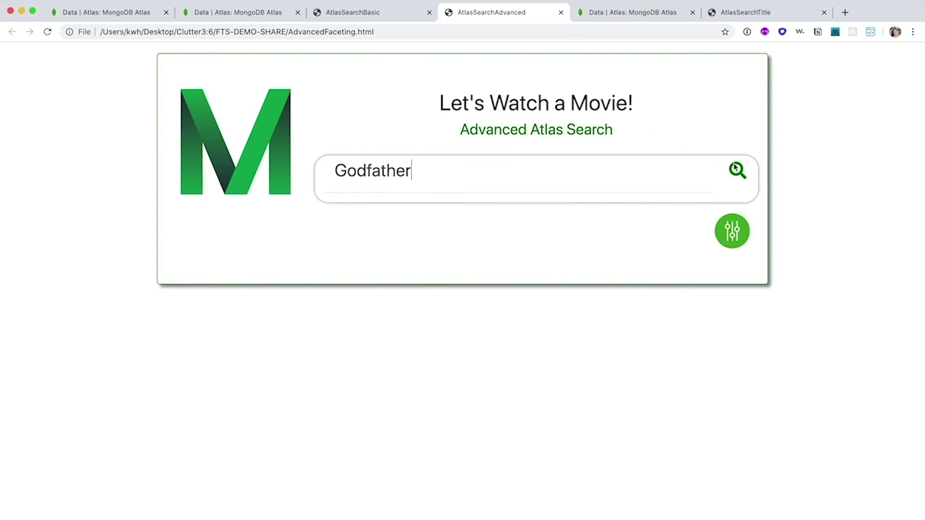
{"action": "left_click", "coordinate": [736, 169]}
{"action": "scroll", "coordinate": [815, 332], "scroll_direction": "down", "scroll_amount": 5}
{"action": "scroll", "coordinate": [815, 332], "scroll_direction": "down", "scroll_amount": 3}
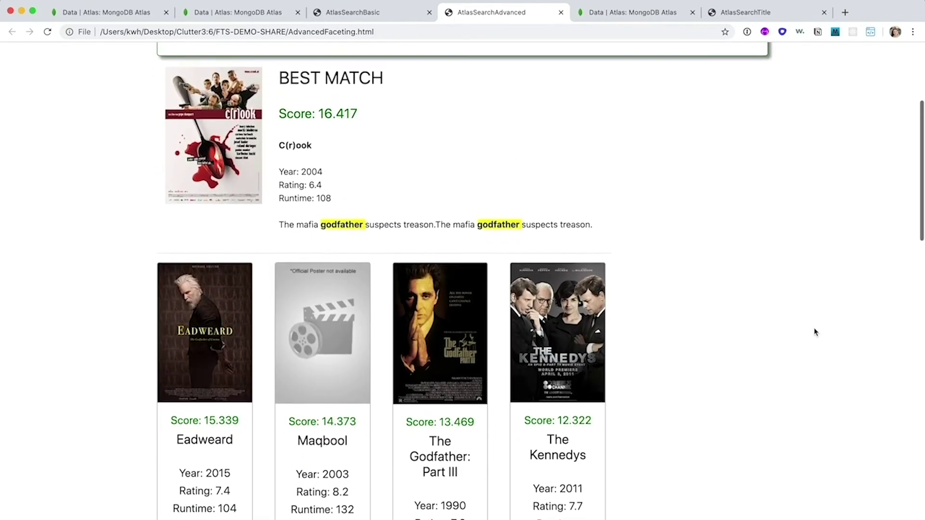
{"action": "scroll", "coordinate": [815, 332], "scroll_direction": "down", "scroll_amount": 2}
{"action": "scroll", "coordinate": [815, 332], "scroll_direction": "down", "scroll_amount": 2}
{"action": "scroll", "coordinate": [815, 332], "scroll_direction": "down", "scroll_amount": 3}
{"action": "scroll", "coordinate": [816, 332], "scroll_direction": "down", "scroll_amount": 3}
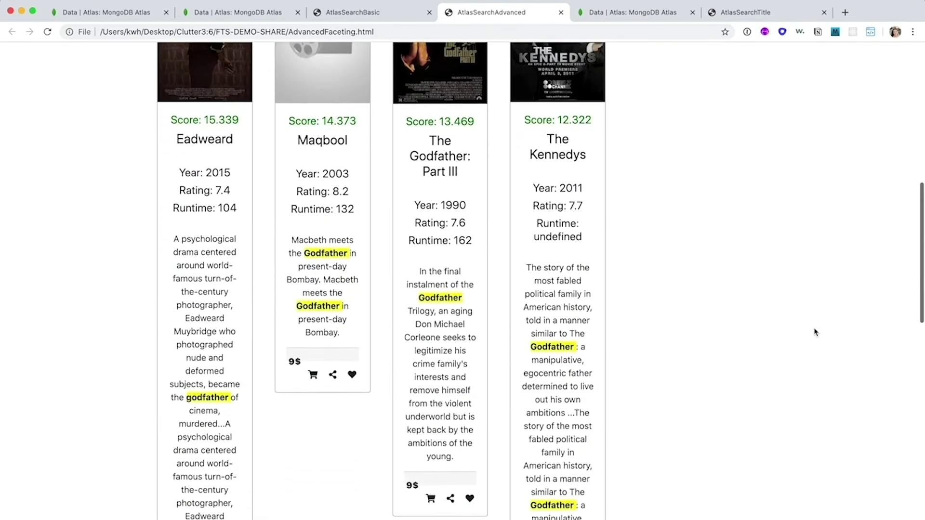
{"action": "scroll", "coordinate": [815, 332], "scroll_direction": "down", "scroll_amount": 3}
{"action": "scroll", "coordinate": [815, 332], "scroll_direction": "down", "scroll_amount": 3}
{"action": "scroll", "coordinate": [815, 331], "scroll_direction": "down", "scroll_amount": 3}
{"action": "scroll", "coordinate": [815, 331], "scroll_direction": "down", "scroll_amount": 2}
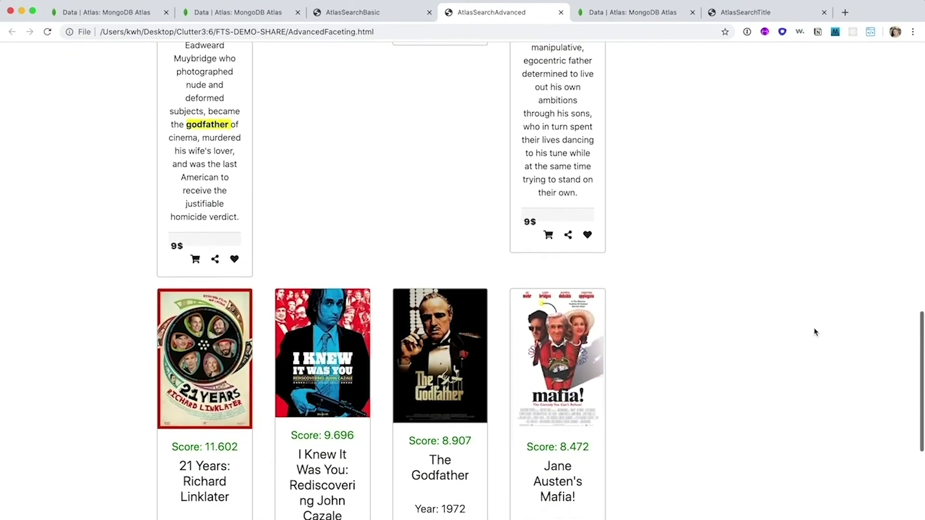
{"action": "scroll", "coordinate": [815, 332], "scroll_direction": "down", "scroll_amount": 3}
{"action": "scroll", "coordinate": [815, 332], "scroll_direction": "down", "scroll_amount": 3}
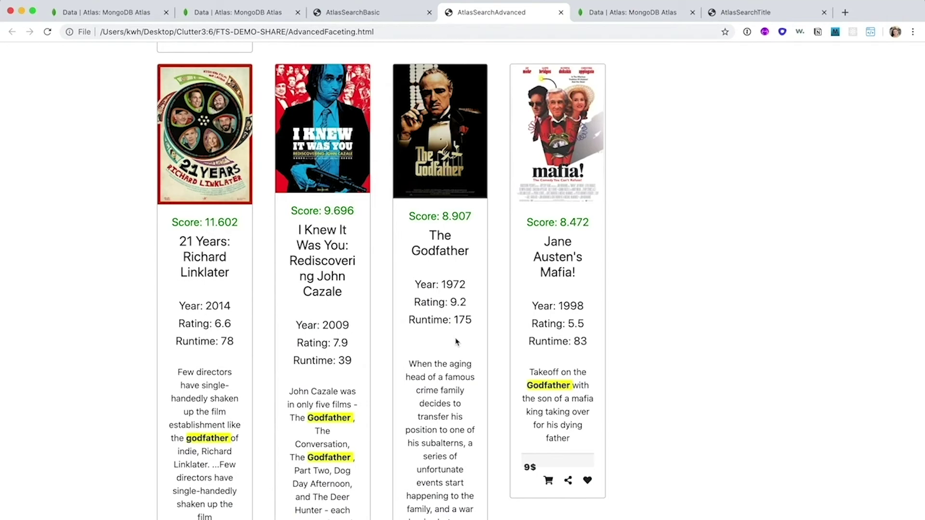
{"action": "left_click", "coordinate": [633, 12]}
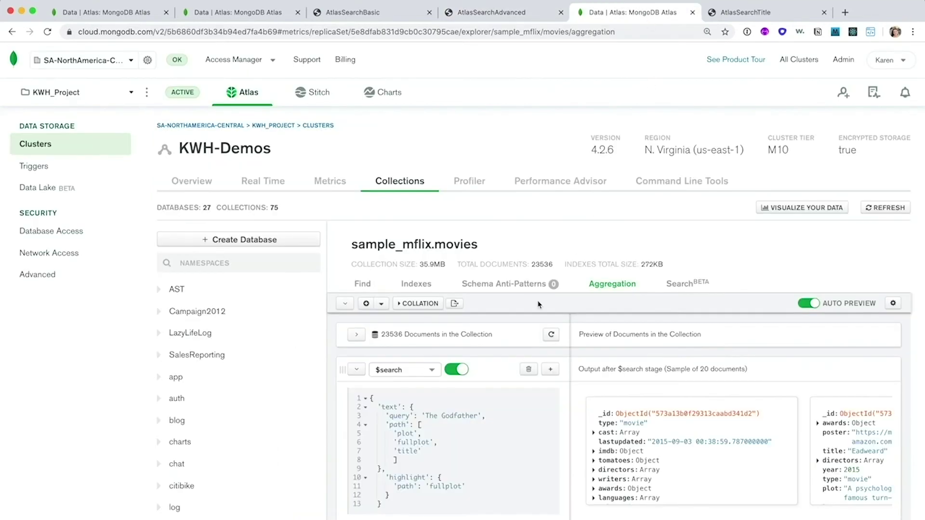
{"action": "scroll", "coordinate": [520, 408], "scroll_direction": "down", "scroll_amount": 4}
{"action": "scroll", "coordinate": [521, 412], "scroll_direction": "down", "scroll_amount": 2}
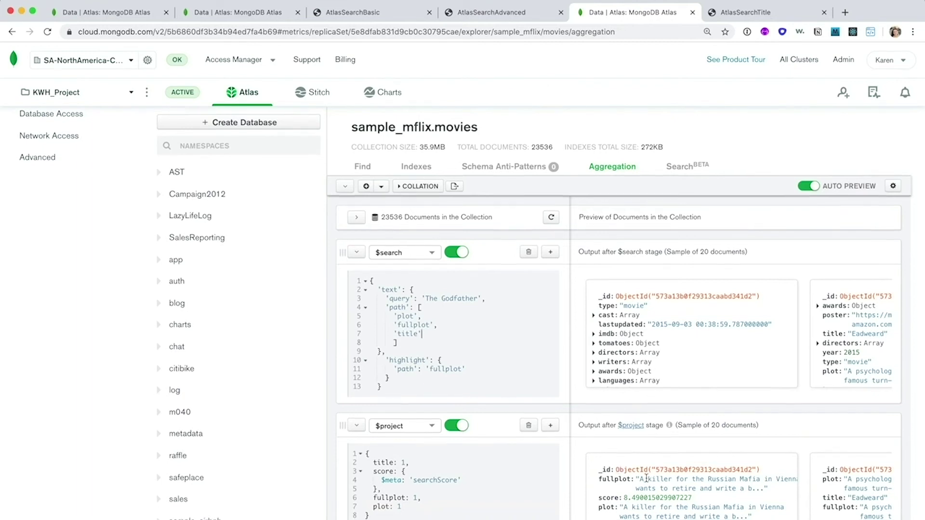
{"action": "scroll", "coordinate": [659, 366], "scroll_direction": "down", "scroll_amount": 3}
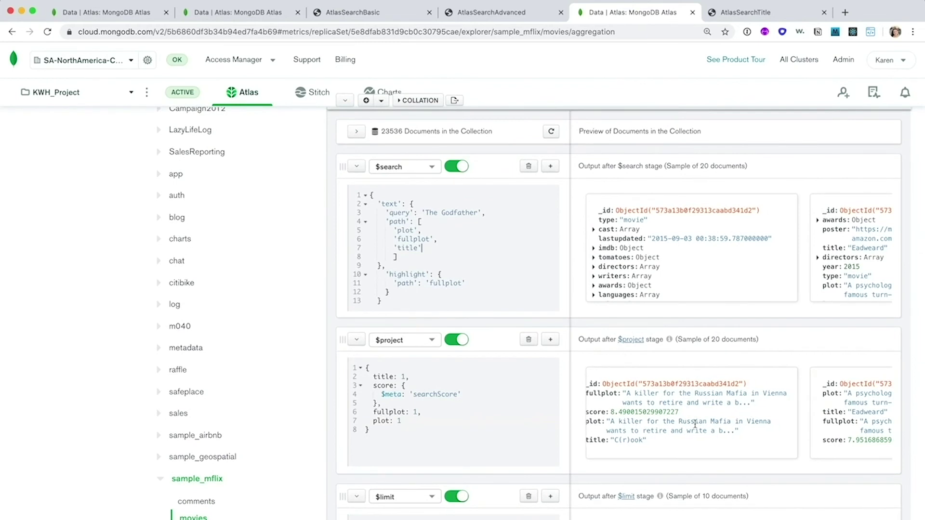
{"action": "scroll", "coordinate": [693, 421], "scroll_direction": "right", "scroll_amount": 2}
{"action": "scroll", "coordinate": [798, 424], "scroll_direction": "right", "scroll_amount": 6}
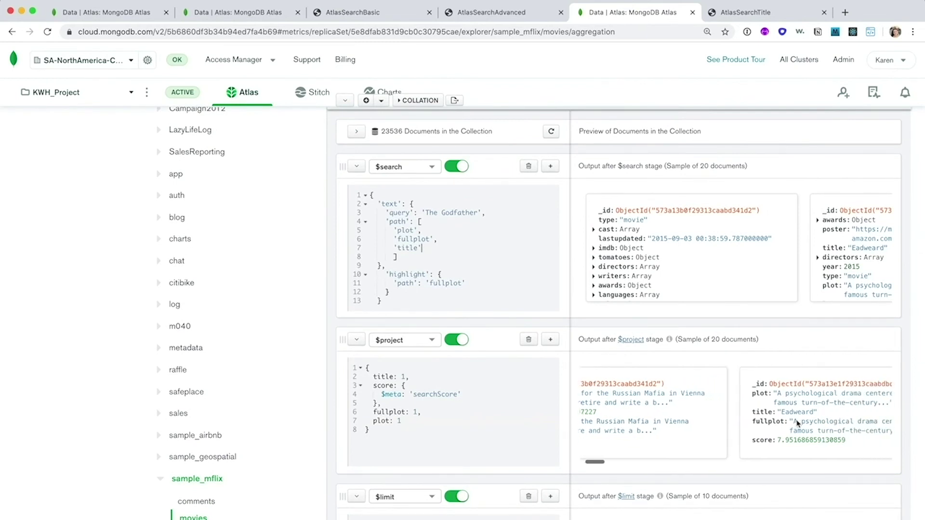
{"action": "scroll", "coordinate": [797, 421], "scroll_direction": "right", "scroll_amount": 2}
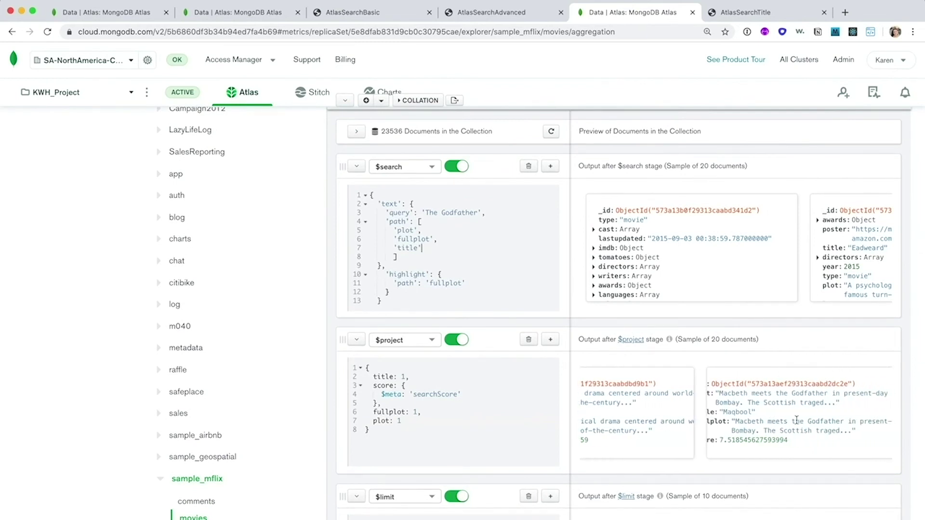
{"action": "scroll", "coordinate": [844, 424], "scroll_direction": "right", "scroll_amount": 2}
{"action": "scroll", "coordinate": [844, 424], "scroll_direction": "right", "scroll_amount": 4}
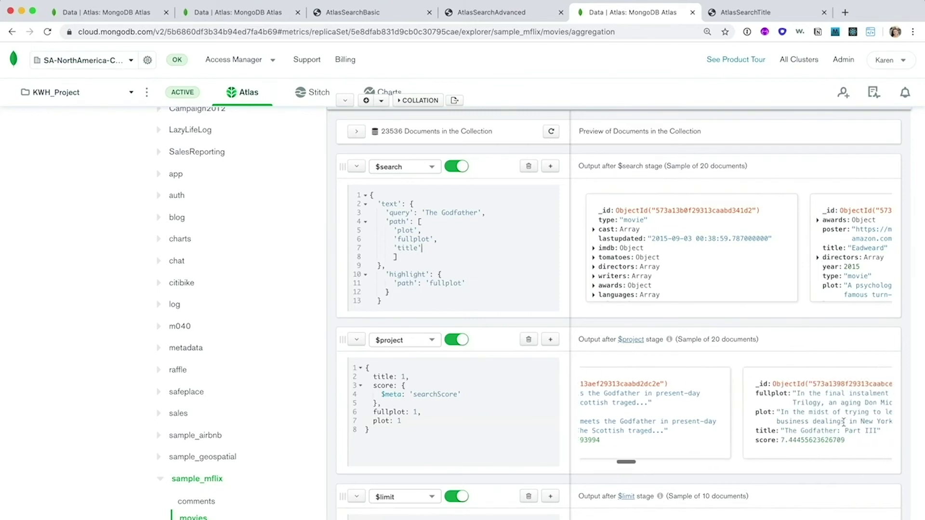
{"action": "scroll", "coordinate": [844, 423], "scroll_direction": "right", "scroll_amount": 3}
{"action": "scroll", "coordinate": [843, 424], "scroll_direction": "right", "scroll_amount": 2}
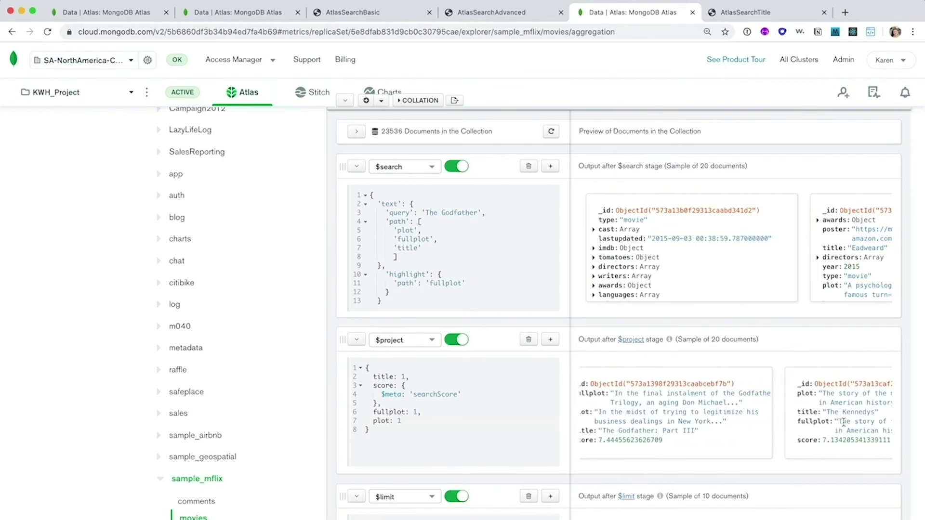
{"action": "scroll", "coordinate": [614, 421], "scroll_direction": "right", "scroll_amount": 6}
{"action": "scroll", "coordinate": [613, 421], "scroll_direction": "right", "scroll_amount": 4}
{"action": "scroll", "coordinate": [613, 421], "scroll_direction": "left", "scroll_amount": 6}
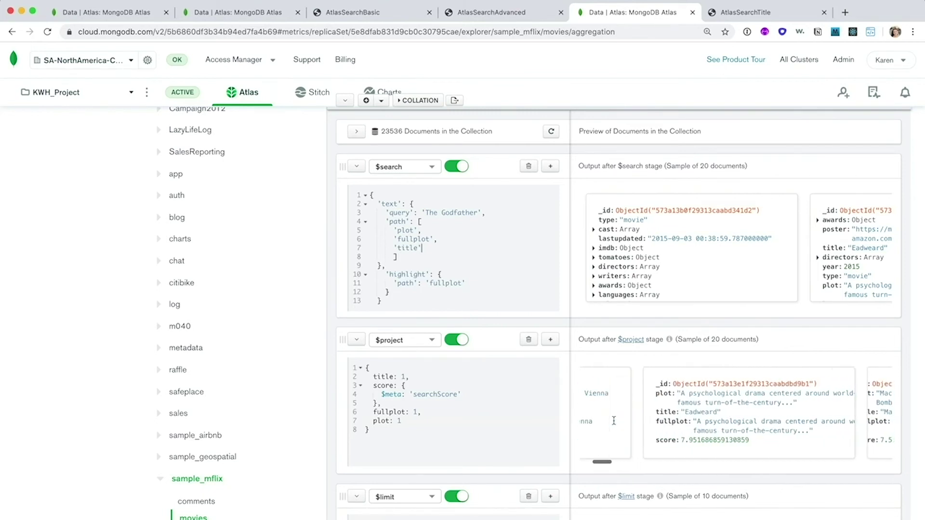
{"action": "scroll", "coordinate": [613, 422], "scroll_direction": "left", "scroll_amount": 6}
{"action": "scroll", "coordinate": [613, 421], "scroll_direction": "left", "scroll_amount": 4}
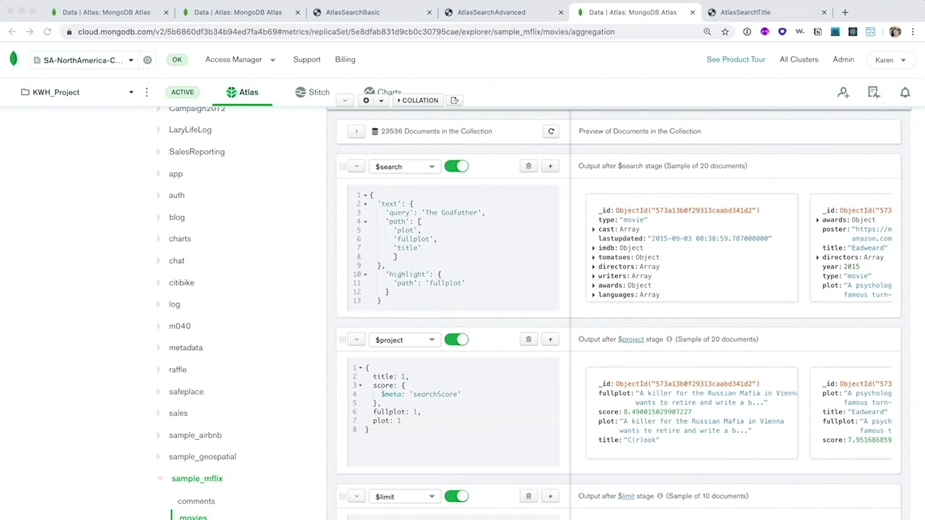
{"action": "left_click", "coordinate": [402, 283]}
Step: Paste a compound should query into $search and boost the title clause by 5
{"action": "key", "text": "super+a"}
{"action": "type", "text": "{   compound: {     should: [     {       text: {         query: 'godfather',         path: 'title'       }     }, {       text: {         query: 'godfather',         path:  ['fullplot', 'plot']       }     }]   } }"}
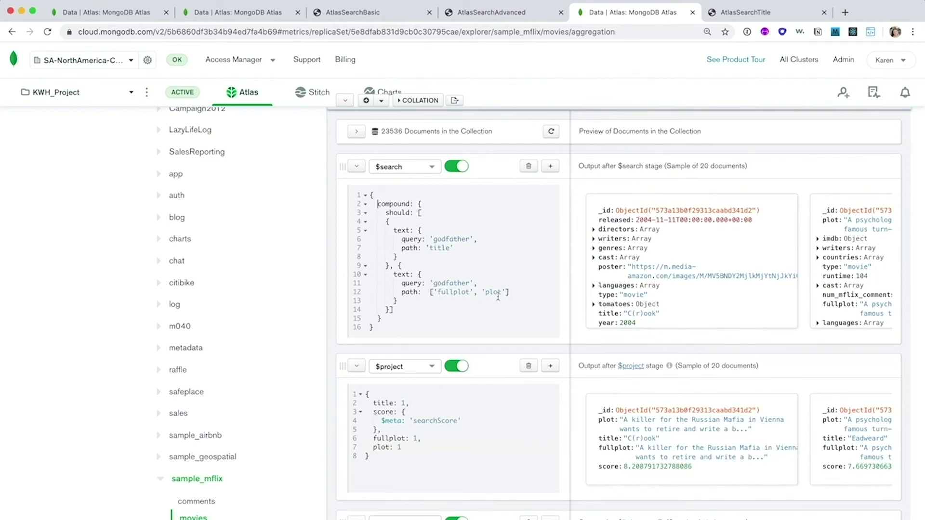
{"action": "left_click", "coordinate": [454, 248]}
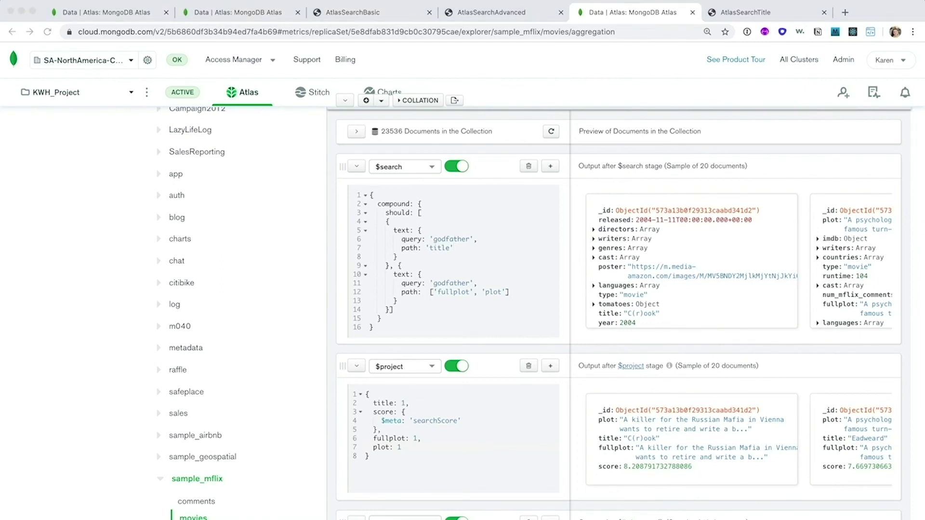
{"action": "type", "text": "score: { boost: { value: 5 }}"}
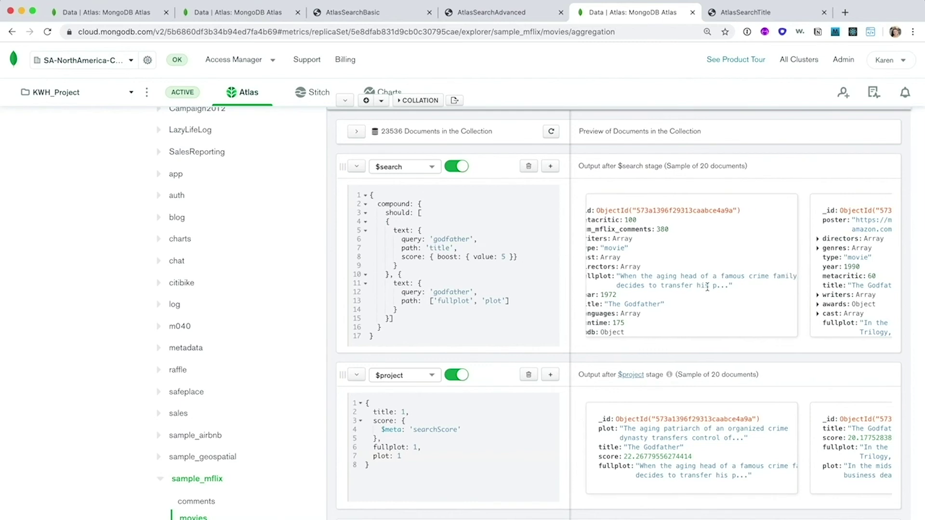
{"action": "scroll", "coordinate": [708, 288], "scroll_direction": "right", "scroll_amount": 3}
{"action": "scroll", "coordinate": [815, 284], "scroll_direction": "right", "scroll_amount": 3}
{"action": "scroll", "coordinate": [815, 283], "scroll_direction": "right", "scroll_amount": 3}
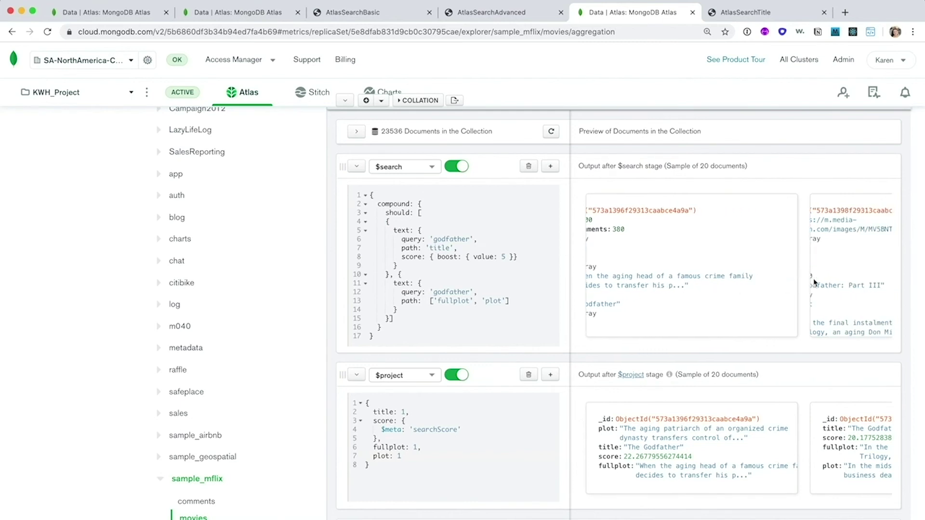
{"action": "scroll", "coordinate": [730, 273], "scroll_direction": "left", "scroll_amount": 5}
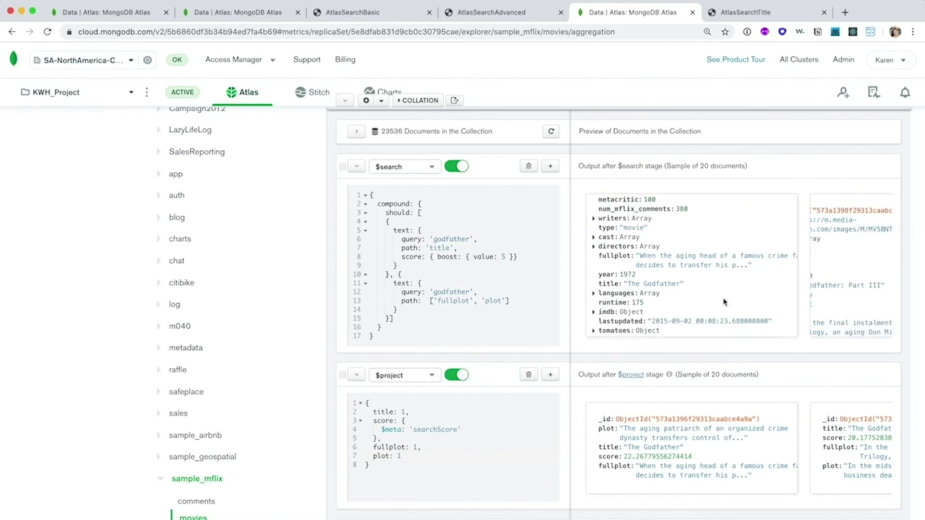
{"action": "scroll", "coordinate": [725, 296], "scroll_direction": "down", "scroll_amount": 5}
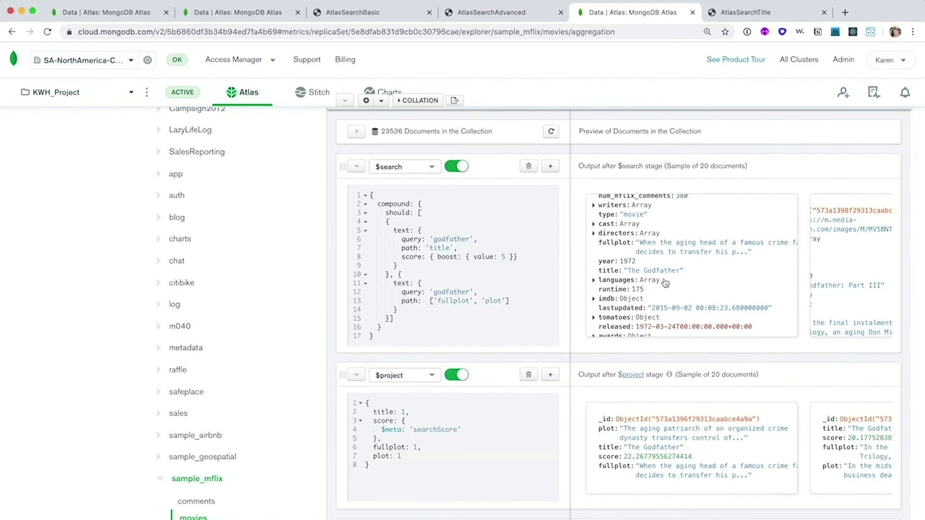
{"action": "left_click", "coordinate": [743, 12]}
Step: Correct the search text to 'Godfather' and run it, ranking The Godfather first at 22.267
{"action": "left_click", "coordinate": [376, 170]}
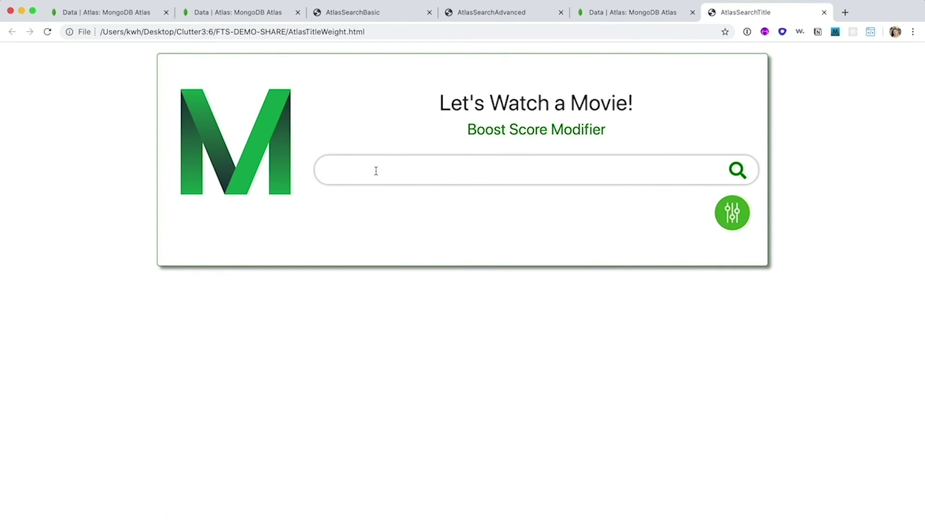
{"action": "type", "text": "Godf"}
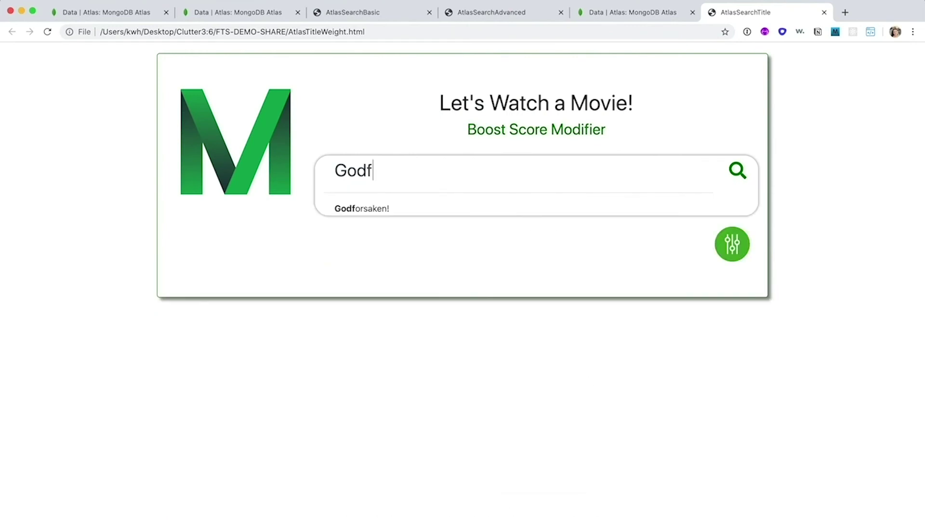
{"action": "type", "text": "ather"}
{"action": "left_click", "coordinate": [737, 170]}
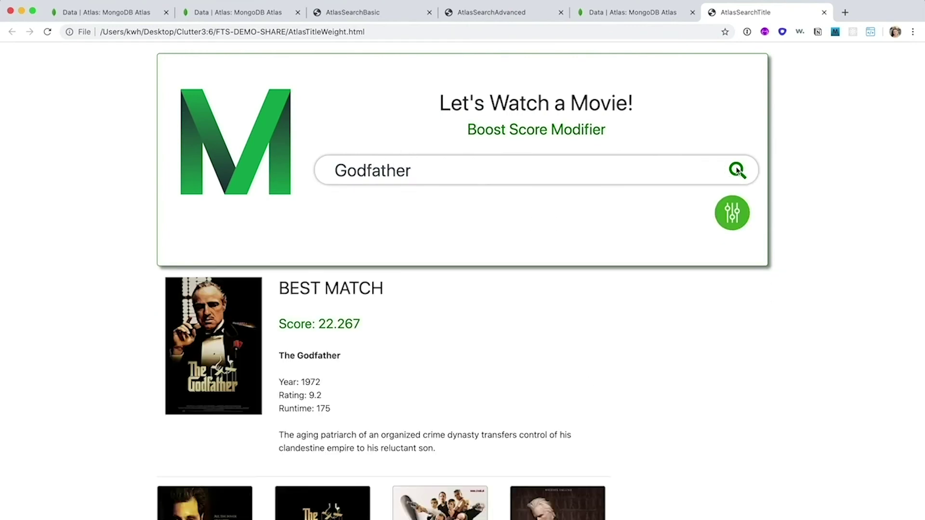
{"action": "scroll", "coordinate": [798, 341], "scroll_direction": "down", "scroll_amount": 3}
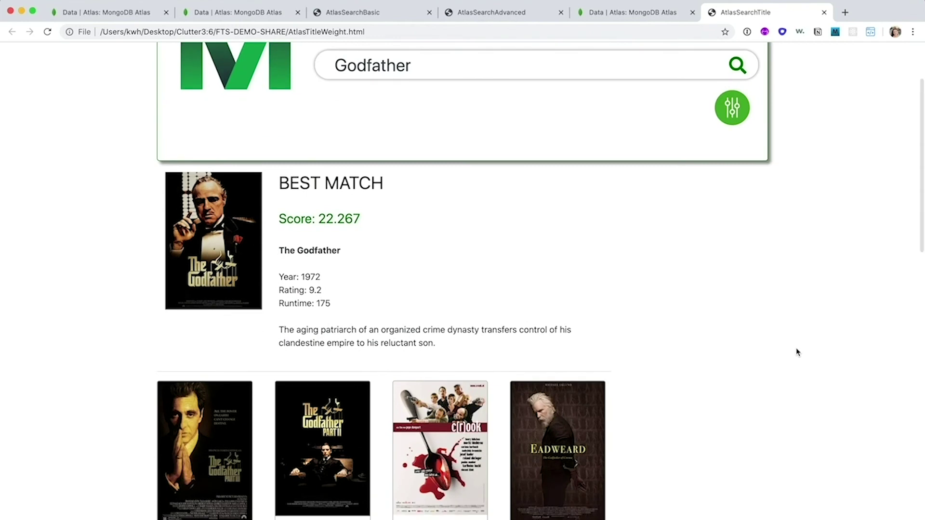
{"action": "scroll", "coordinate": [798, 353], "scroll_direction": "down", "scroll_amount": 2}
{"action": "scroll", "coordinate": [795, 361], "scroll_direction": "down", "scroll_amount": 2}
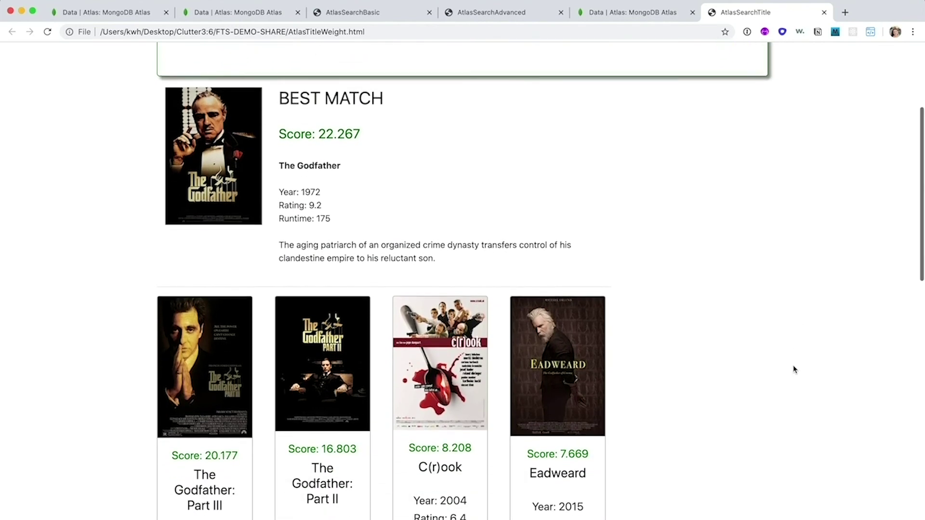
{"action": "scroll", "coordinate": [794, 370], "scroll_direction": "down", "scroll_amount": 2}
{"action": "scroll", "coordinate": [795, 369], "scroll_direction": "down", "scroll_amount": 2}
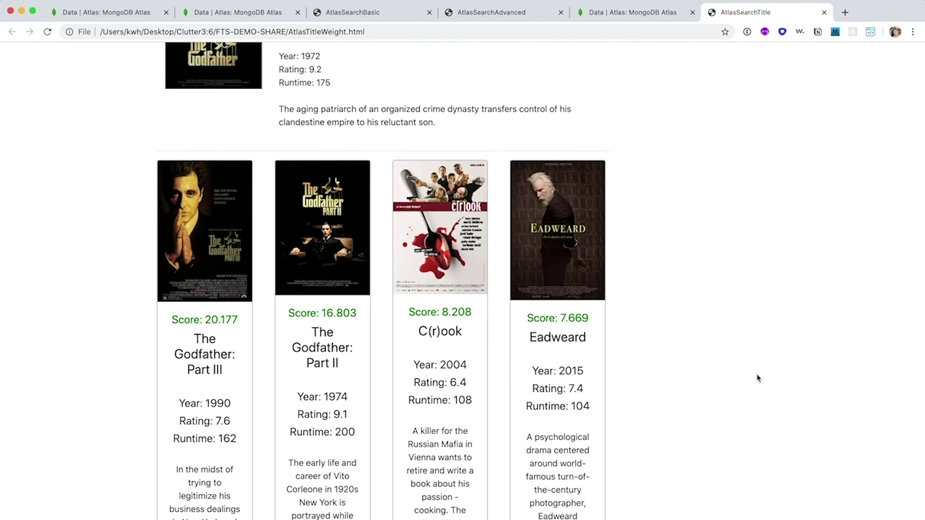
{"action": "scroll", "coordinate": [758, 374], "scroll_direction": "up", "scroll_amount": 2}
{"action": "scroll", "coordinate": [758, 374], "scroll_direction": "up", "scroll_amount": 3}
{"action": "scroll", "coordinate": [758, 375], "scroll_direction": "up", "scroll_amount": 1}
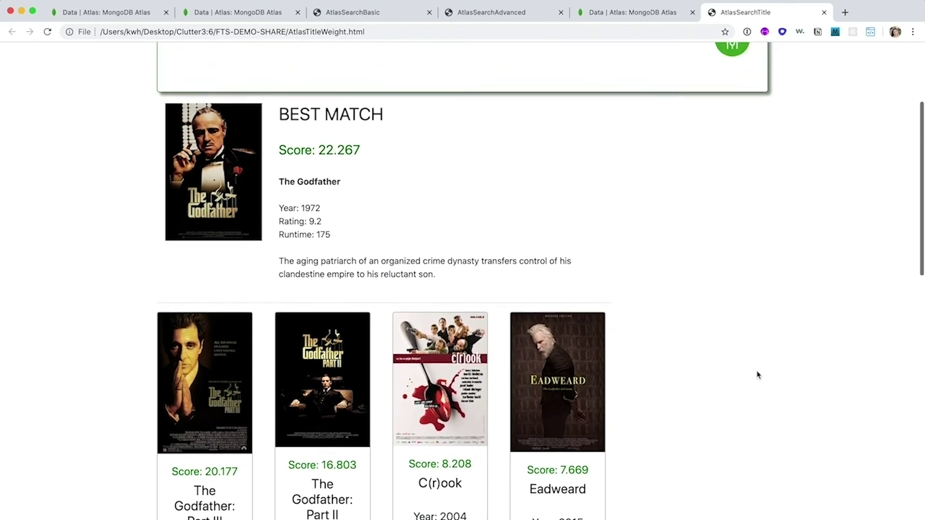
{"action": "scroll", "coordinate": [757, 374], "scroll_direction": "up", "scroll_amount": 1}
{"action": "scroll", "coordinate": [757, 374], "scroll_direction": "up", "scroll_amount": 1}
{"action": "scroll", "coordinate": [757, 374], "scroll_direction": "up", "scroll_amount": 1}
{"action": "scroll", "coordinate": [758, 374], "scroll_direction": "up", "scroll_amount": 1}
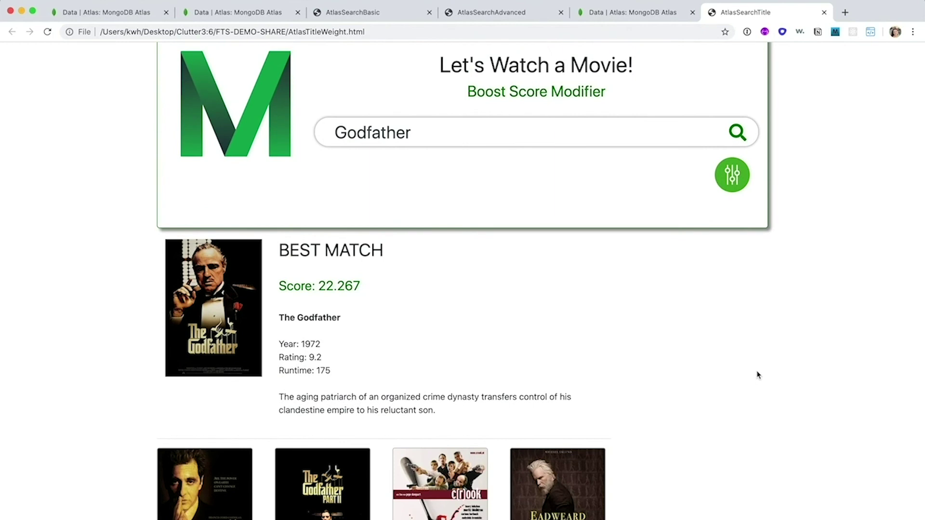
{"action": "scroll", "coordinate": [757, 375], "scroll_direction": "up", "scroll_amount": 1}
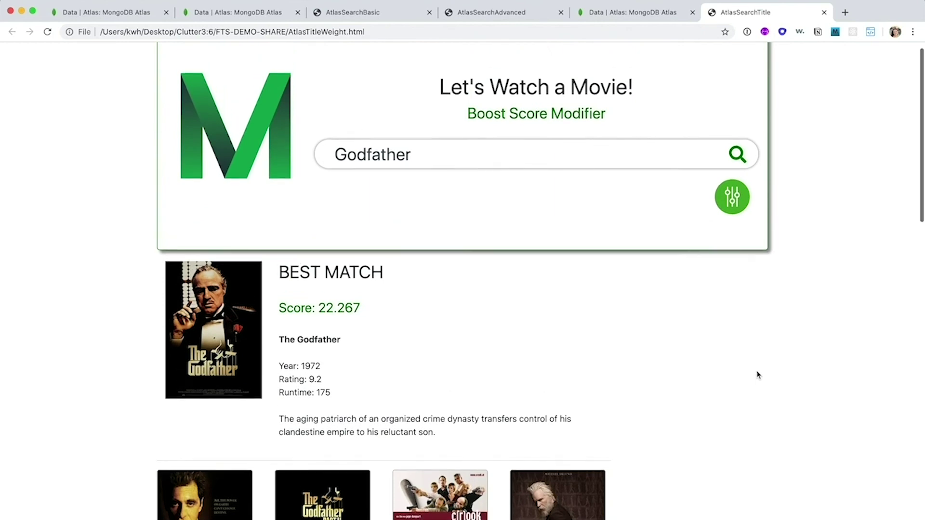